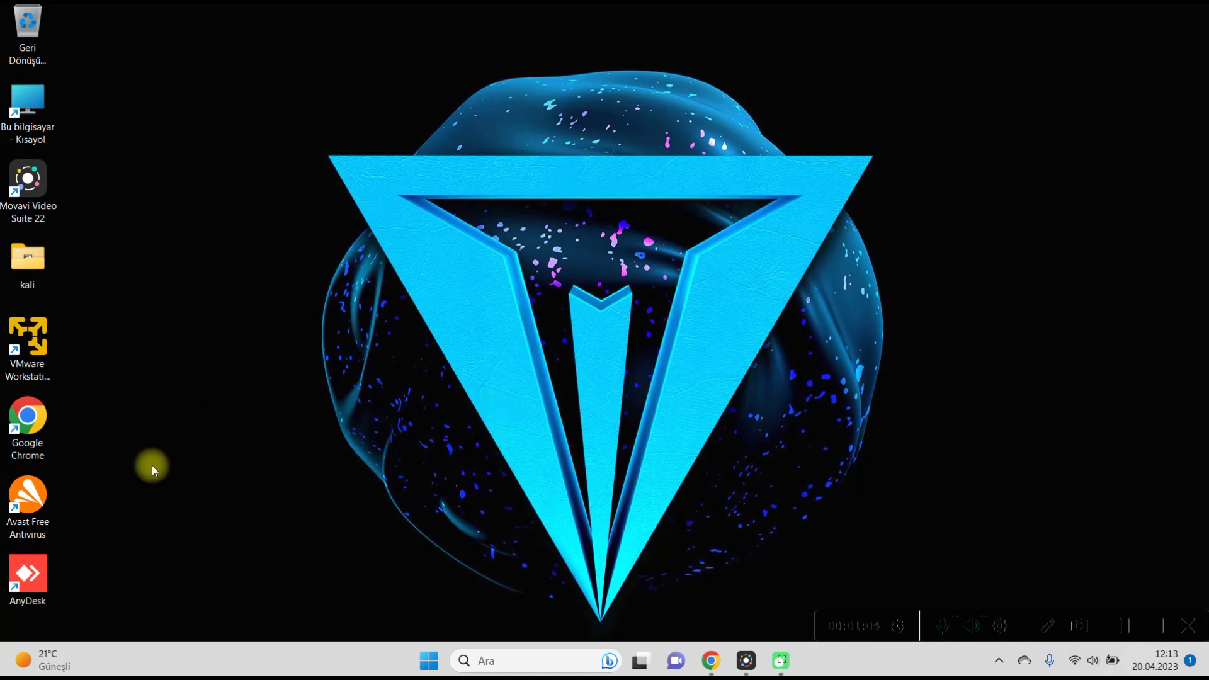
Open Google's homepage in Chrome and maximize the browser window.
{"action": "double_click", "coordinate": [34, 423]}
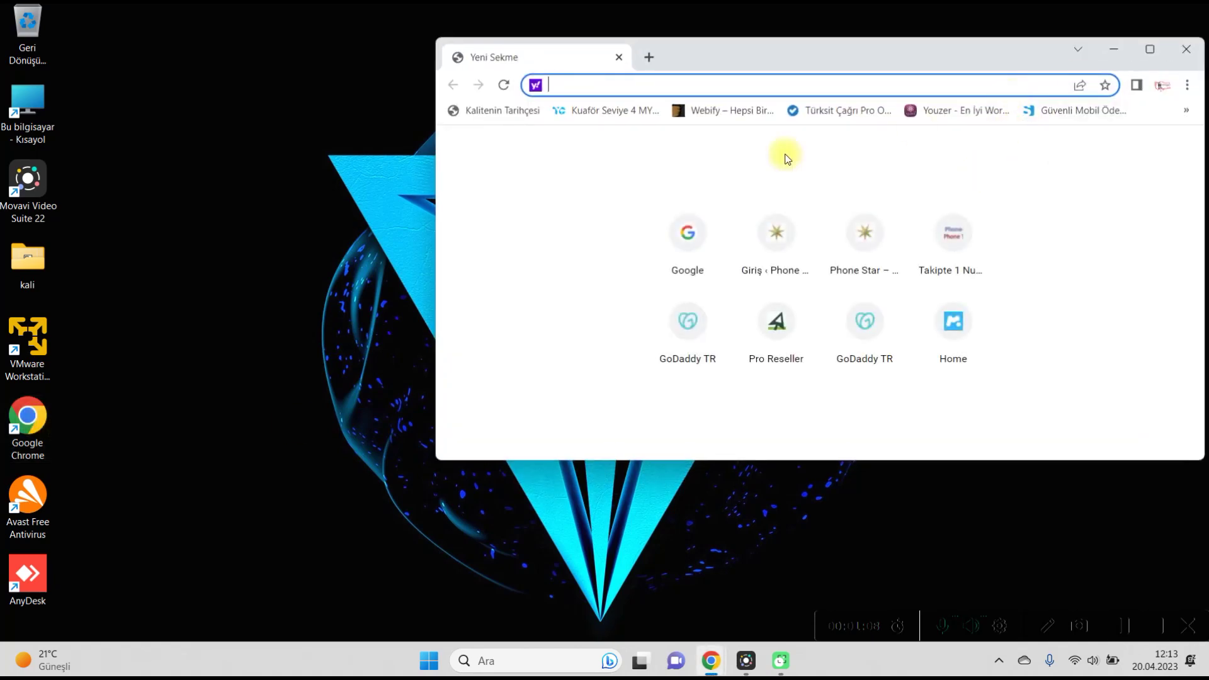
{"action": "left_click", "coordinate": [686, 235]}
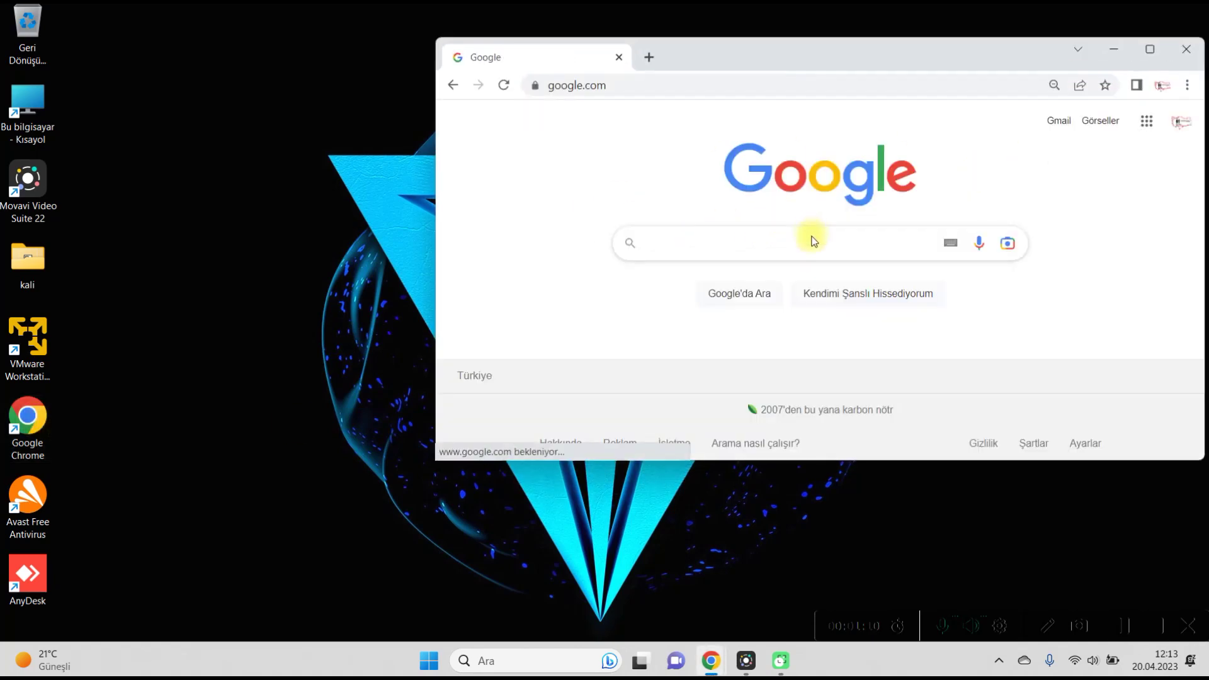
{"action": "left_click", "coordinate": [1150, 49]}
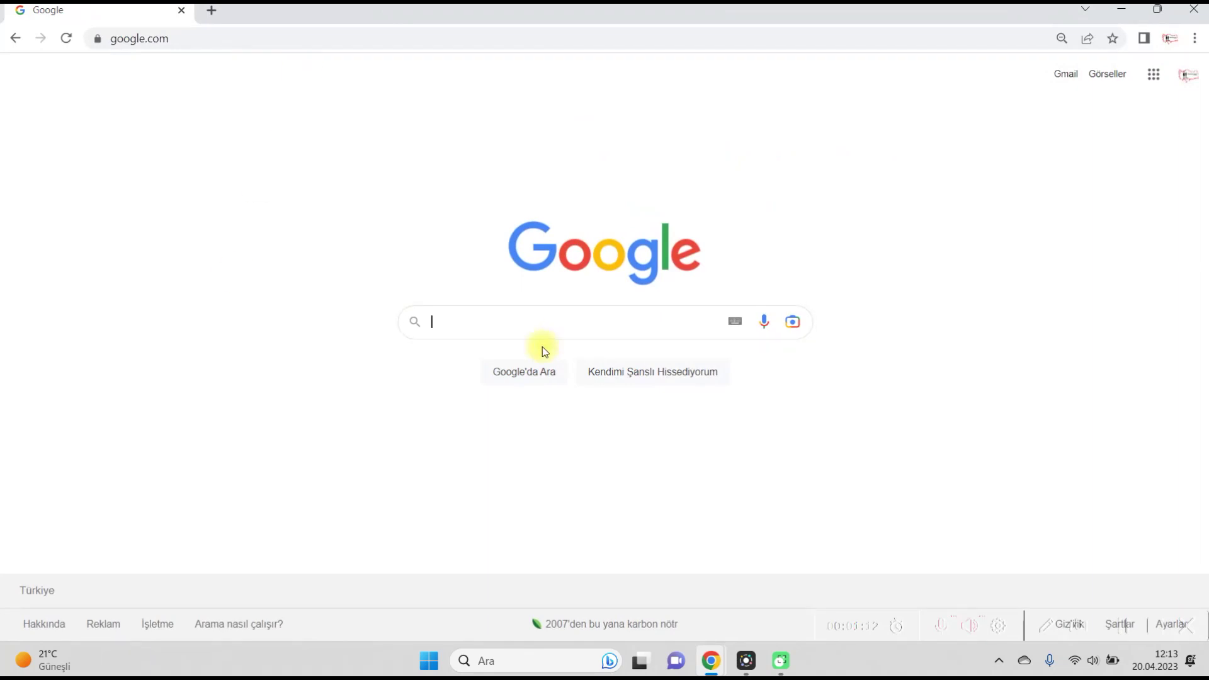
Search Google for "vmware player download".
{"action": "left_click", "coordinate": [542, 324]}
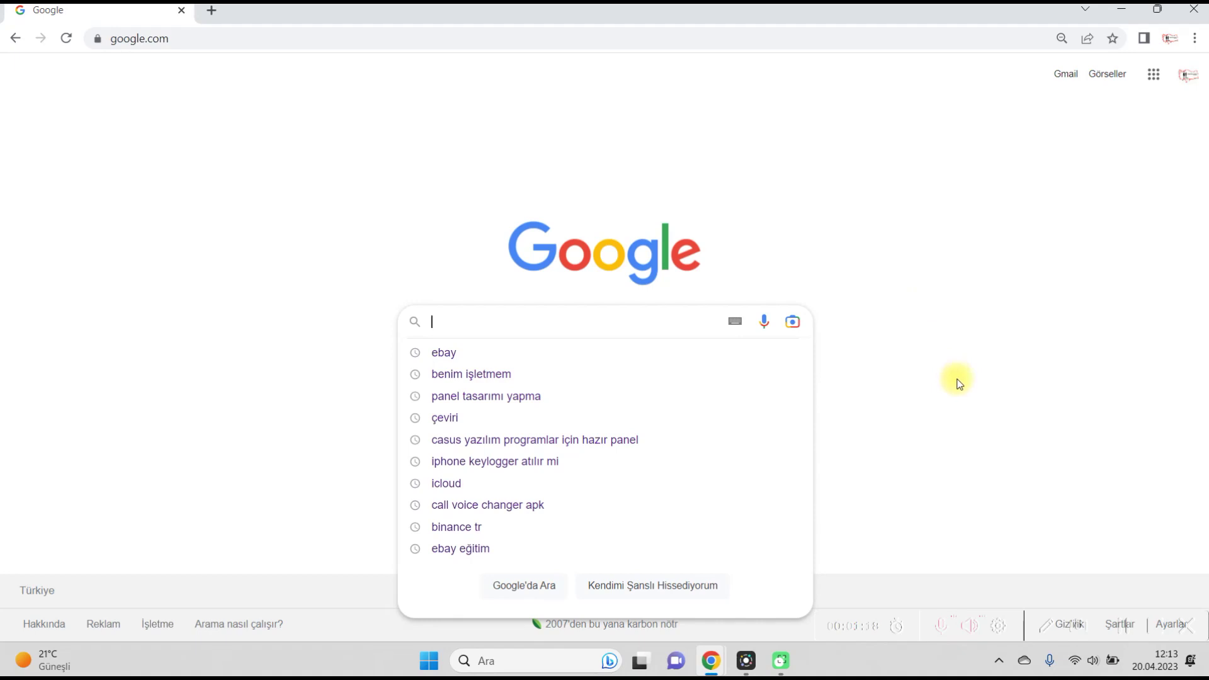
{"action": "type", "text": "v"}
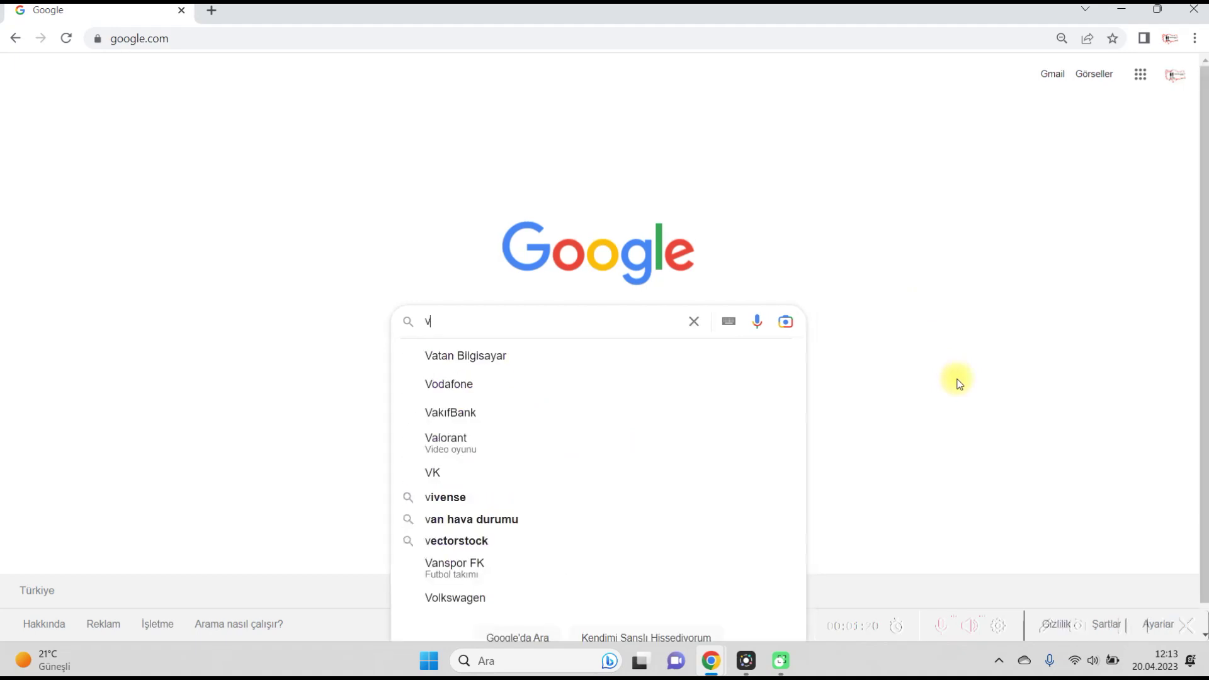
{"action": "type", "text": "m"}
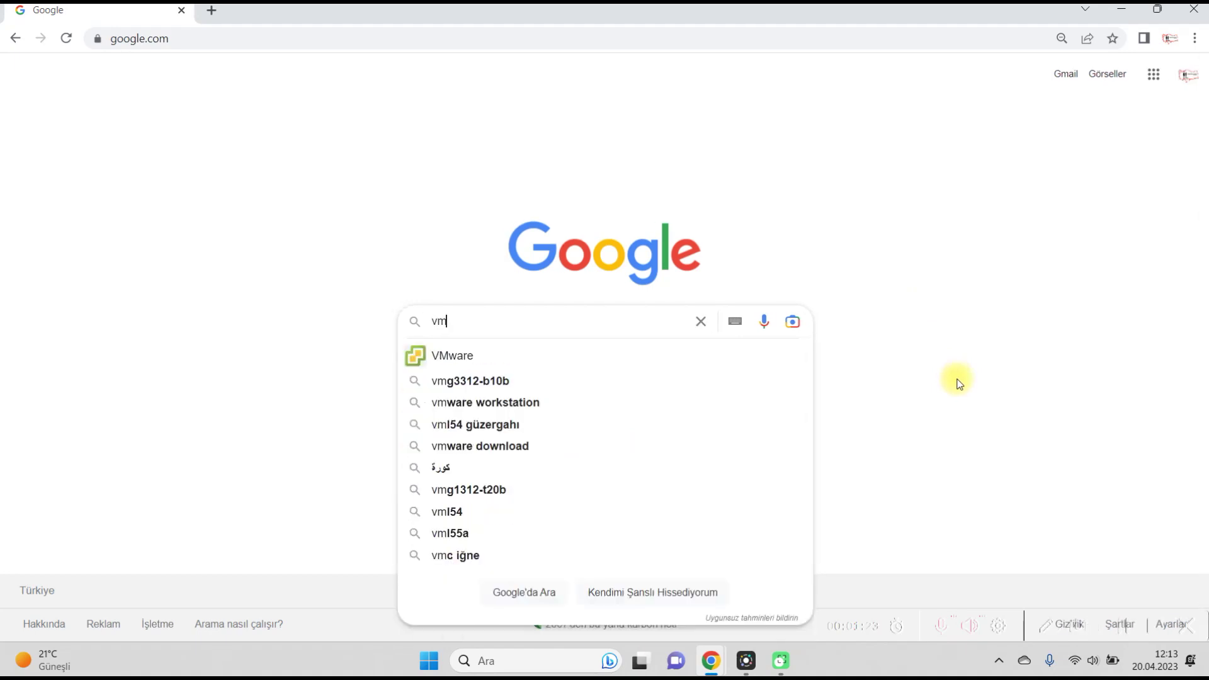
{"action": "type", "text": "ware"}
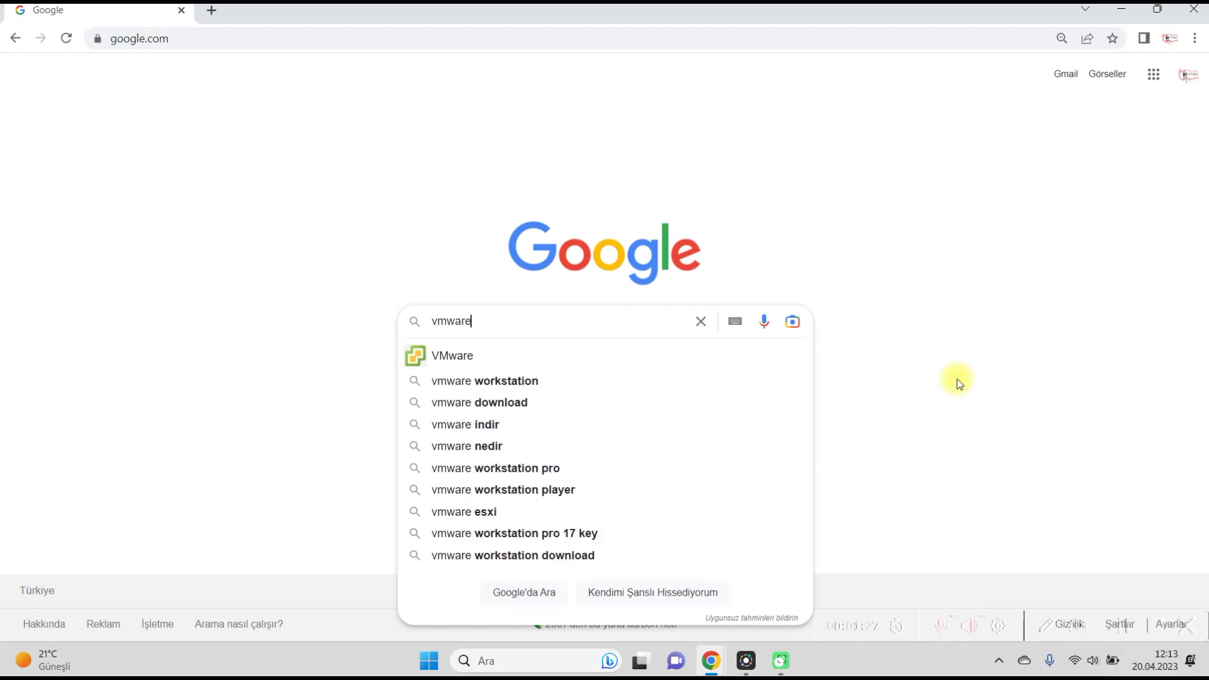
{"action": "type", "text": " pla"}
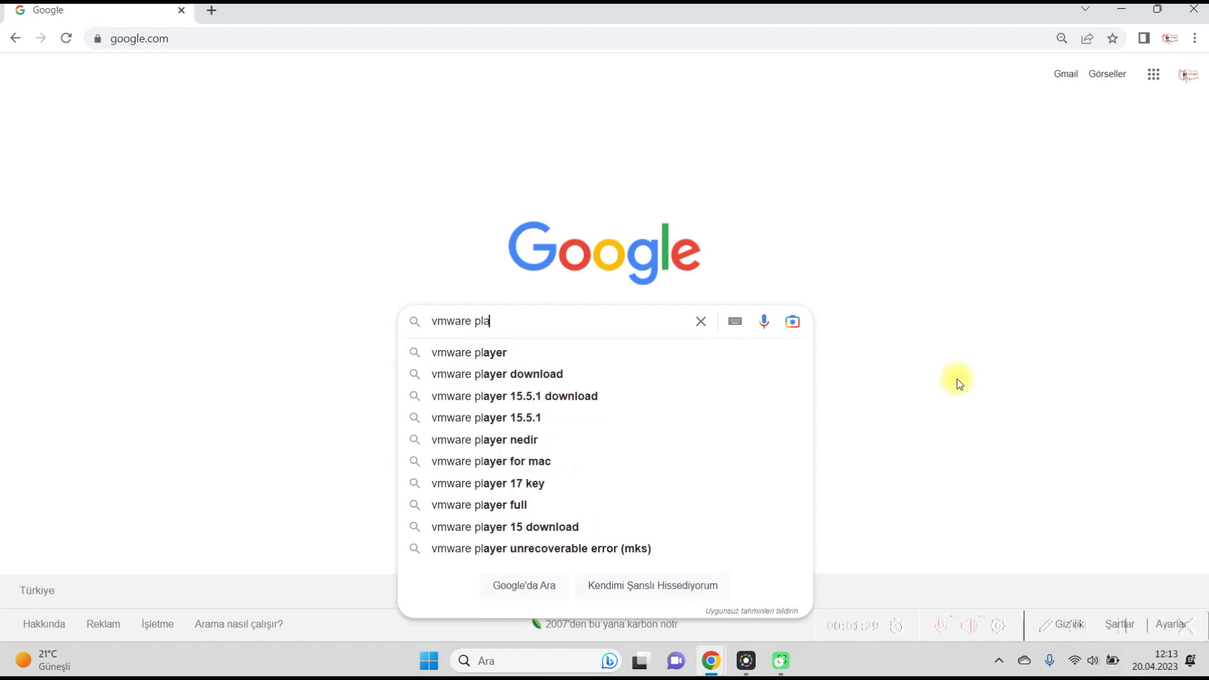
{"action": "type", "text": "yer d"}
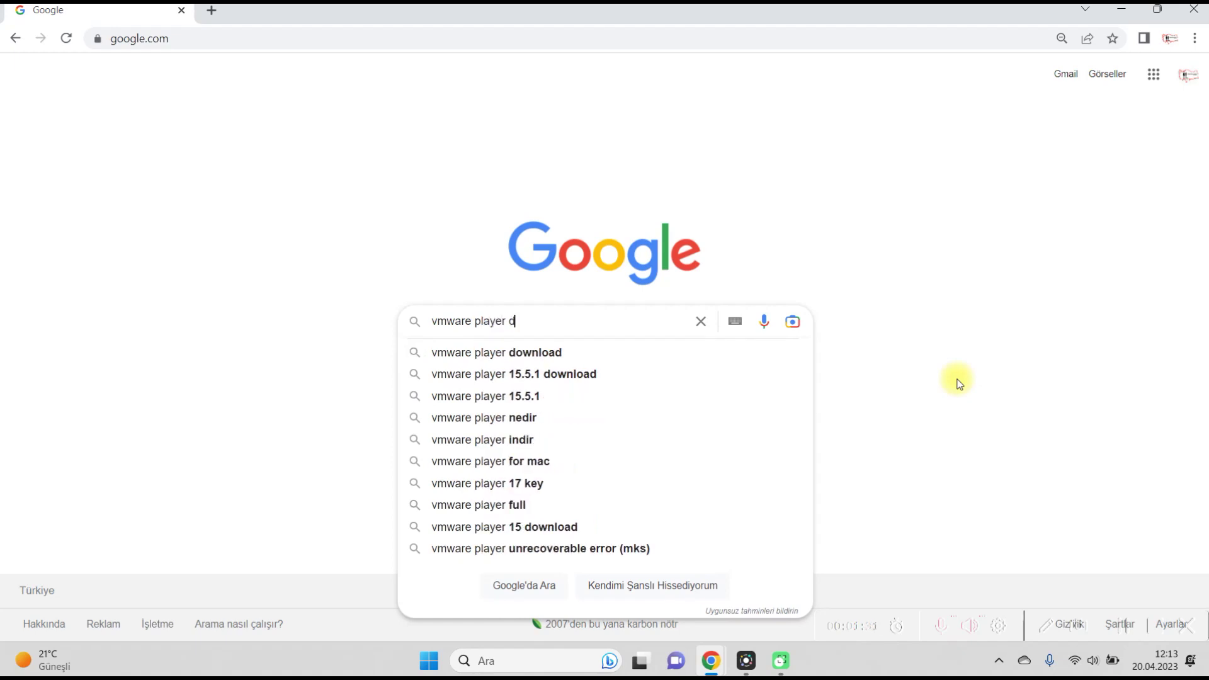
{"action": "type", "text": "own"}
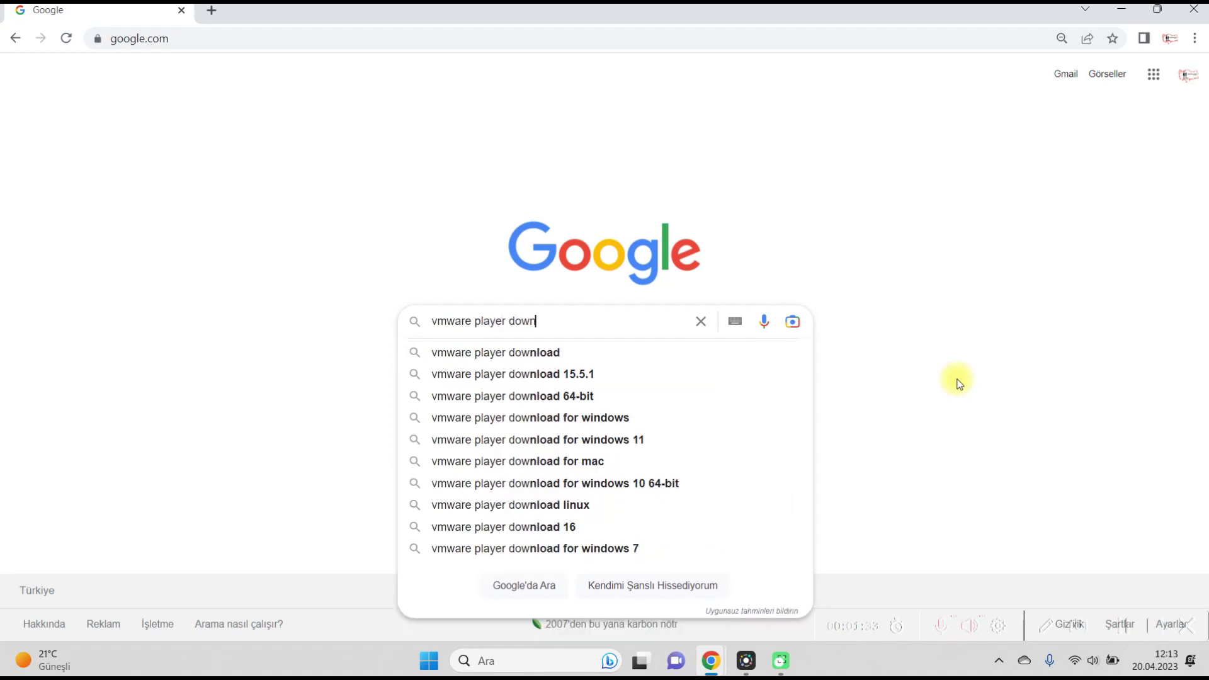
{"action": "type", "text": "load"}
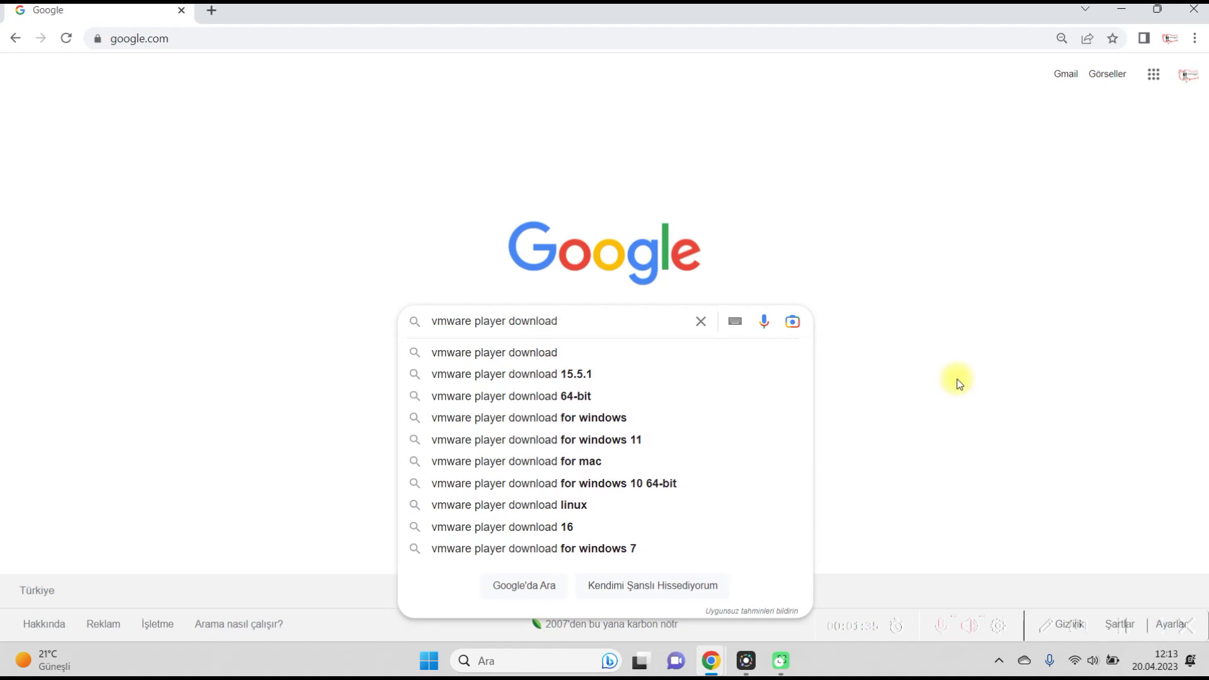
{"action": "key", "text": "Return"}
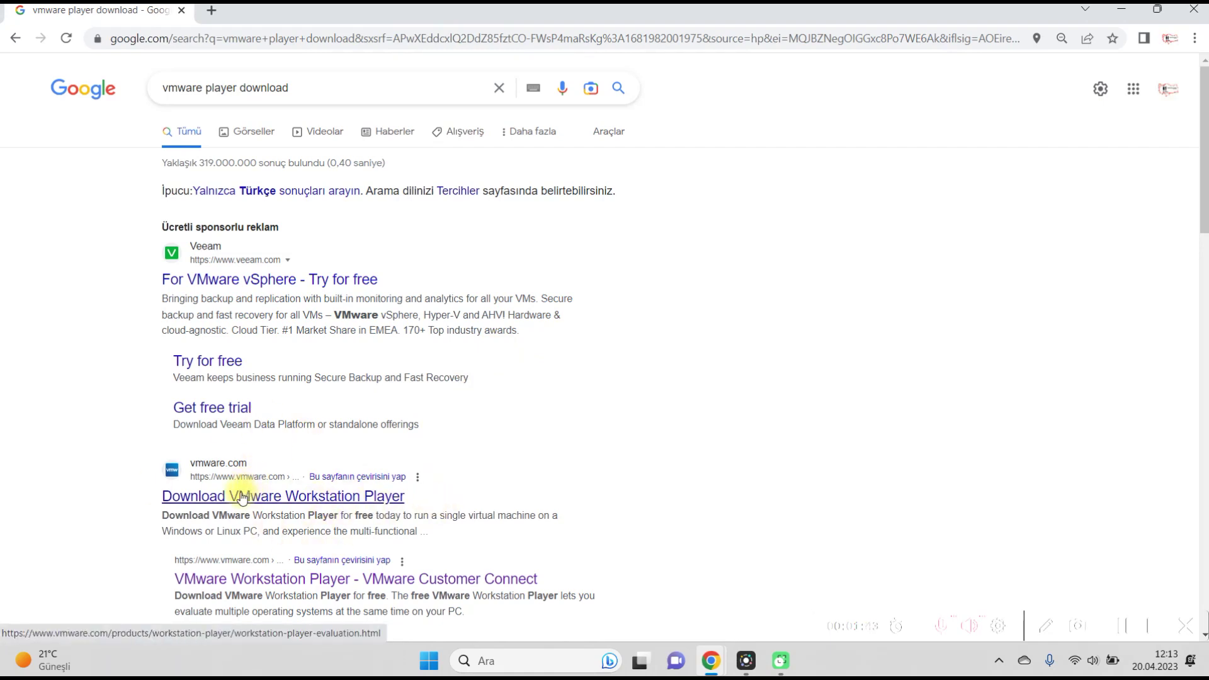
Open the "Download VMware Workstation Player" result on vmware.com and find the Workstation 17 Player downloads for Windows and Linux.
{"action": "left_click", "coordinate": [241, 498]}
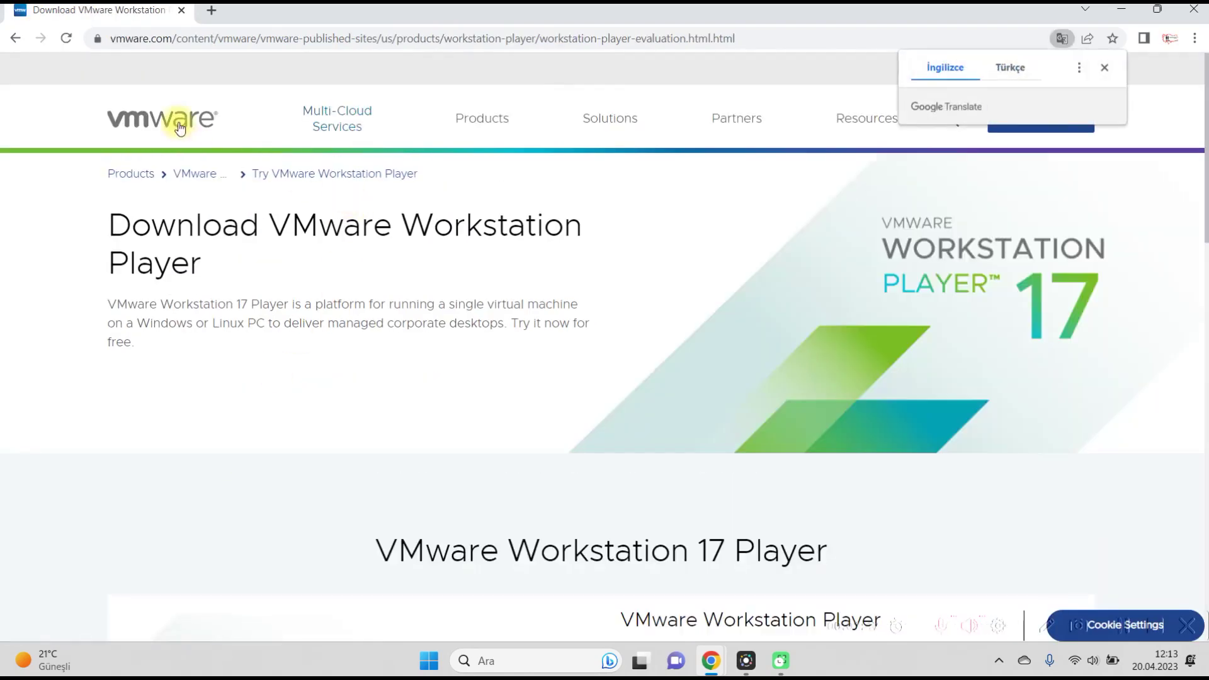
{"action": "scroll", "coordinate": [764, 356], "scroll_direction": "down", "scroll_amount": 5}
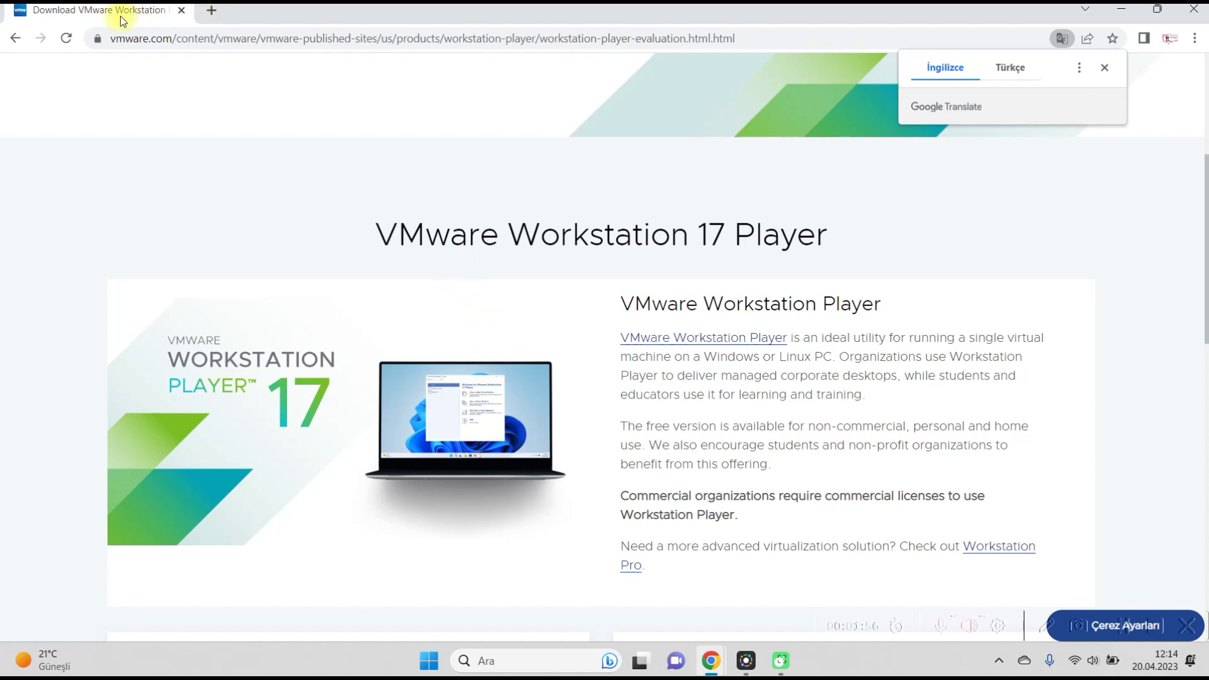
{"action": "scroll", "coordinate": [704, 327], "scroll_direction": "down", "scroll_amount": 9}
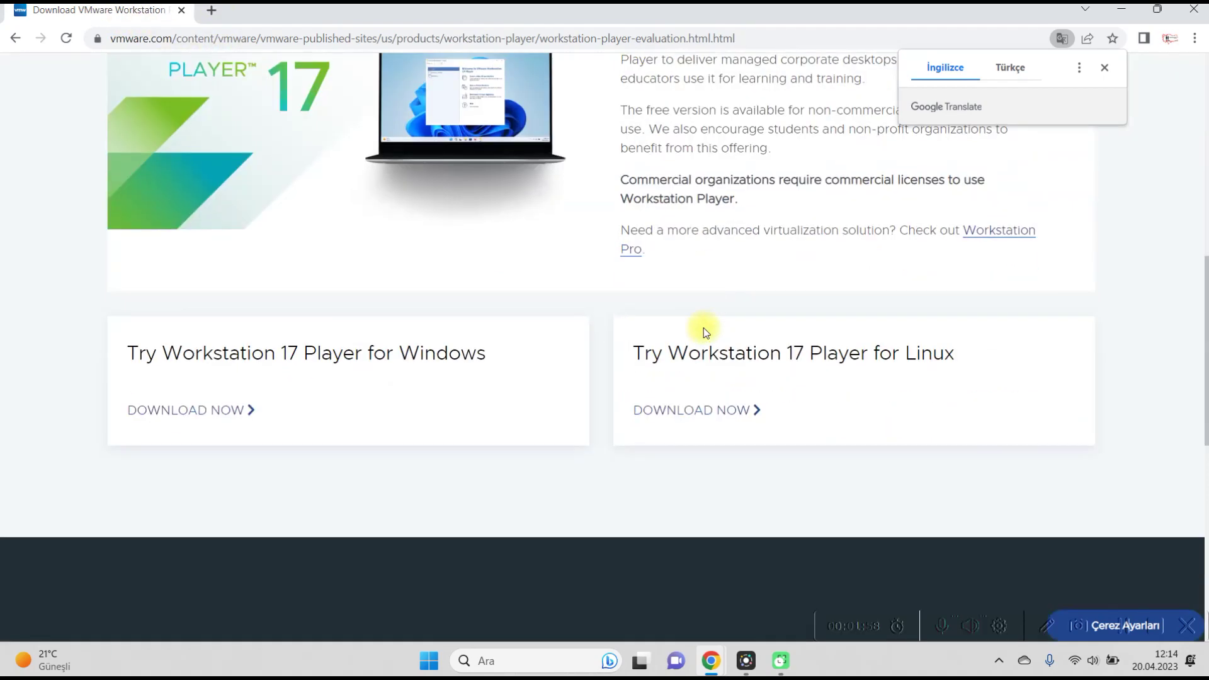
{"action": "scroll", "coordinate": [705, 329], "scroll_direction": "up", "scroll_amount": 4}
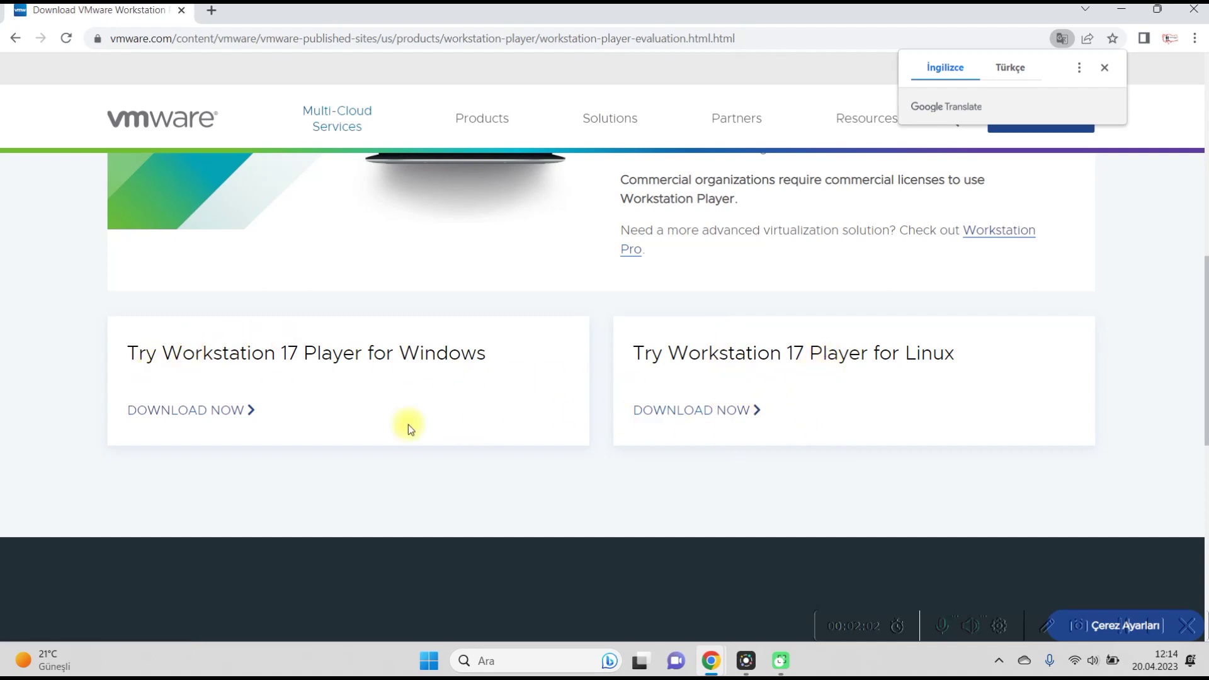
Translate the VMware page into Turkish and start downloading Workstation 17 Player for Windows.
{"action": "right_click", "coordinate": [455, 406]}
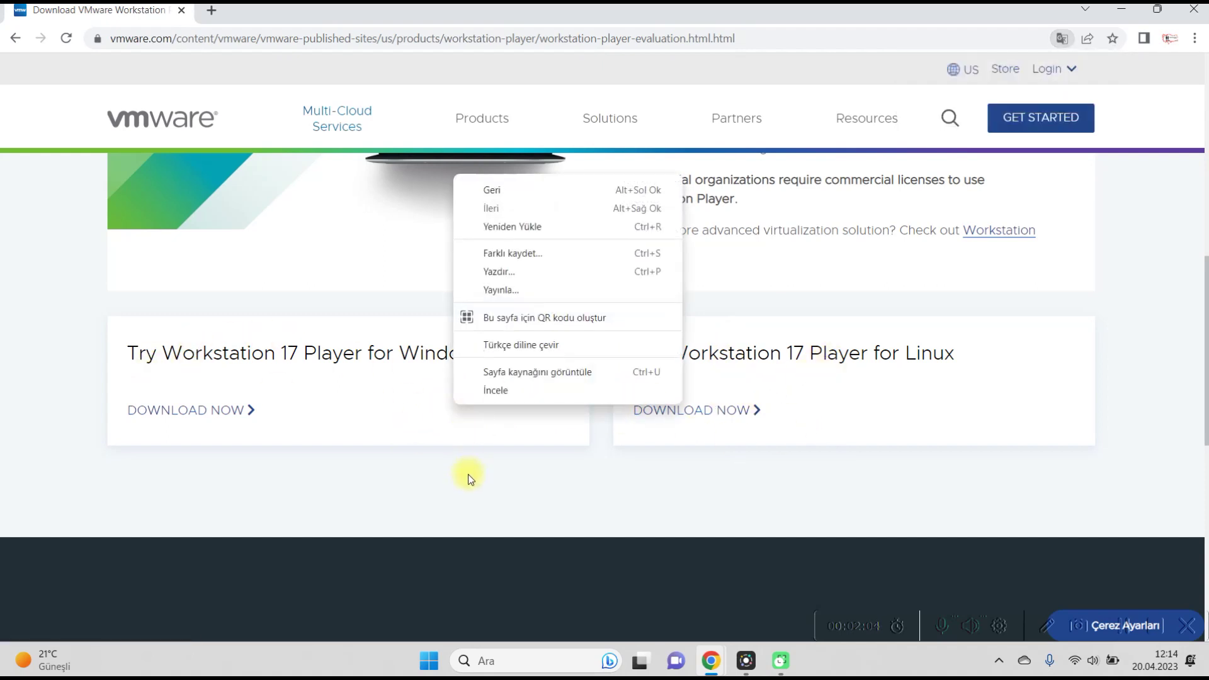
{"action": "right_click", "coordinate": [480, 473]}
{"action": "left_click", "coordinate": [541, 417]}
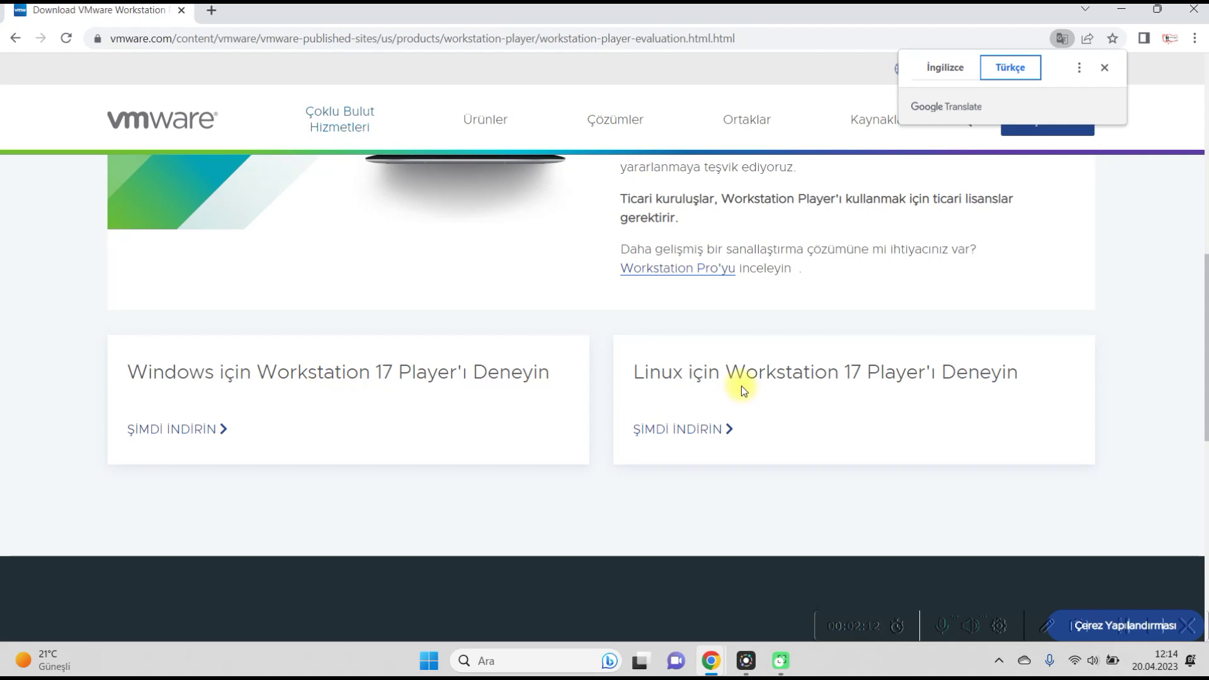
{"action": "left_click", "coordinate": [195, 429]}
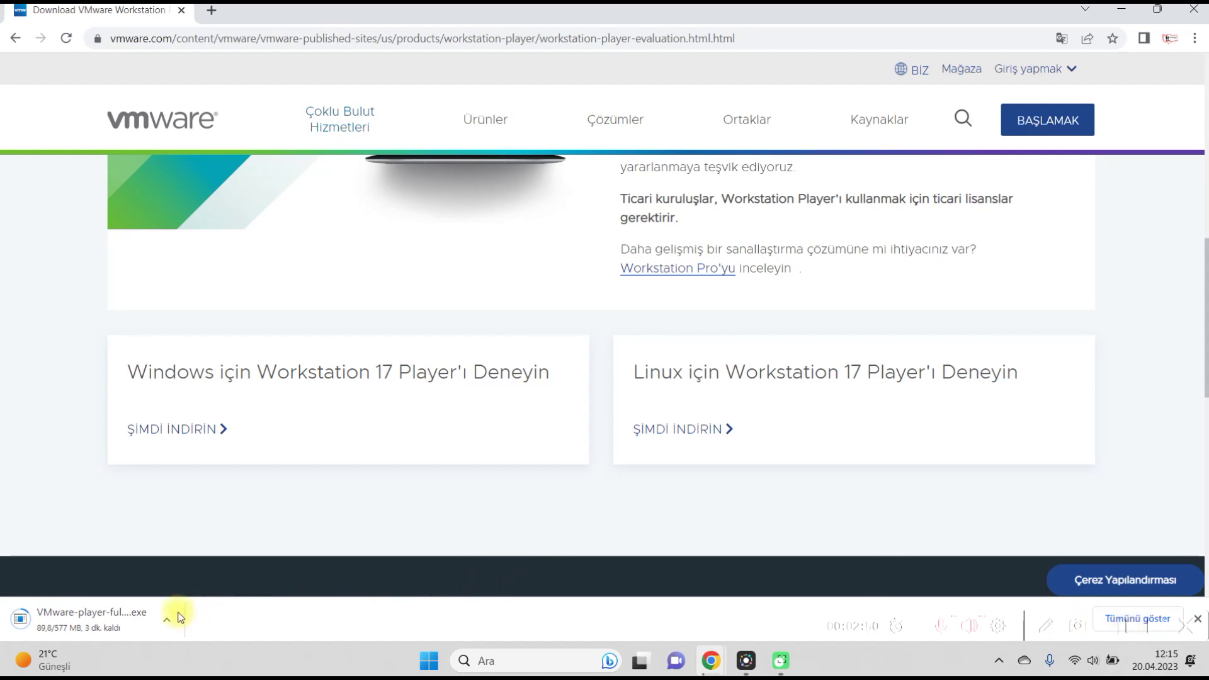
Search Google for "kali linux download" in a new browser tab.
{"action": "left_click", "coordinate": [212, 12]}
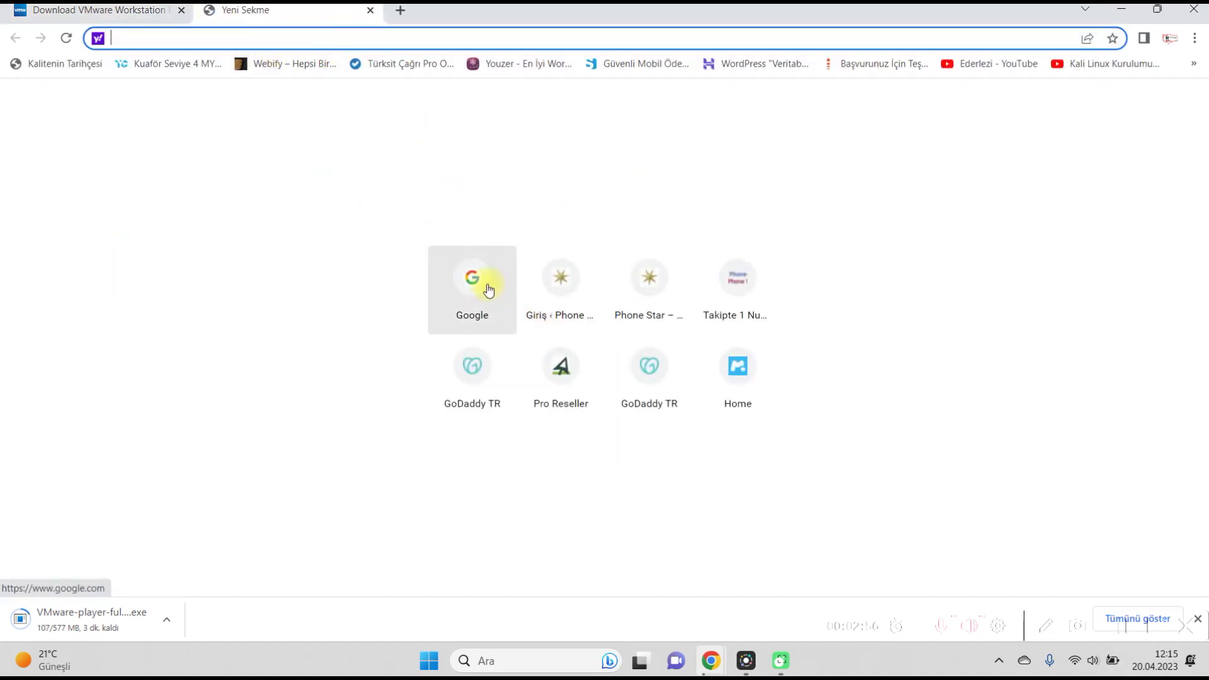
{"action": "left_click", "coordinate": [472, 280]}
{"action": "left_click", "coordinate": [589, 282]}
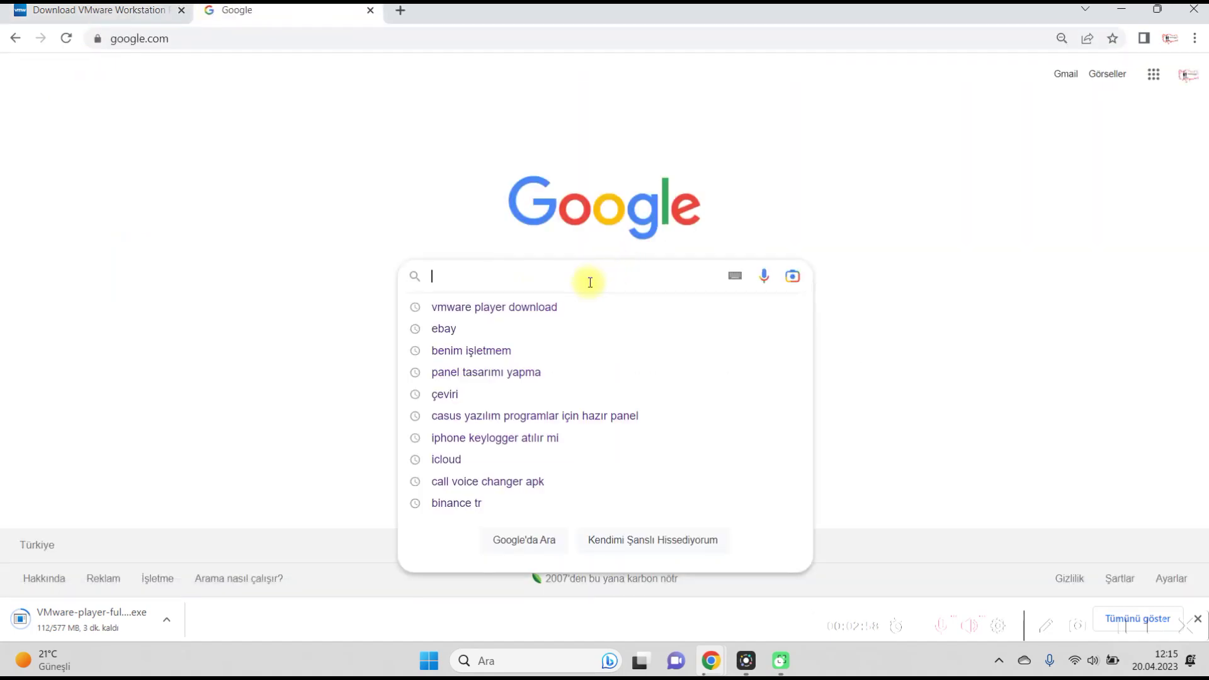
{"action": "type", "text": "kal"}
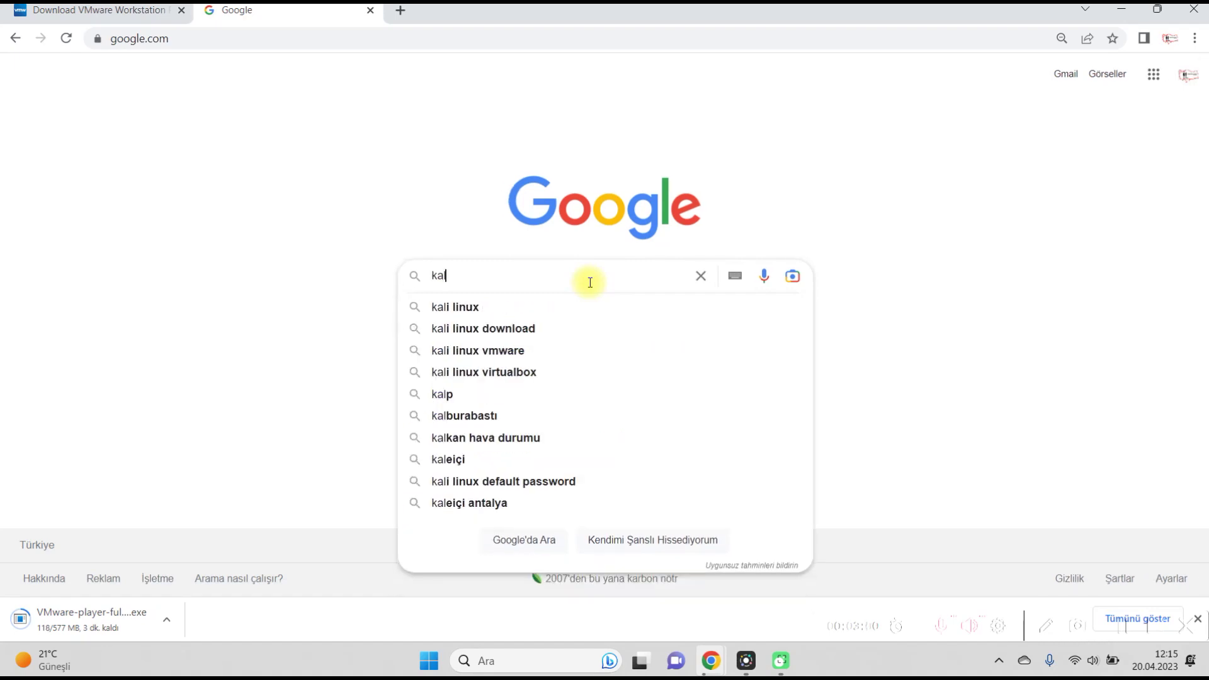
{"action": "type", "text": "i li"}
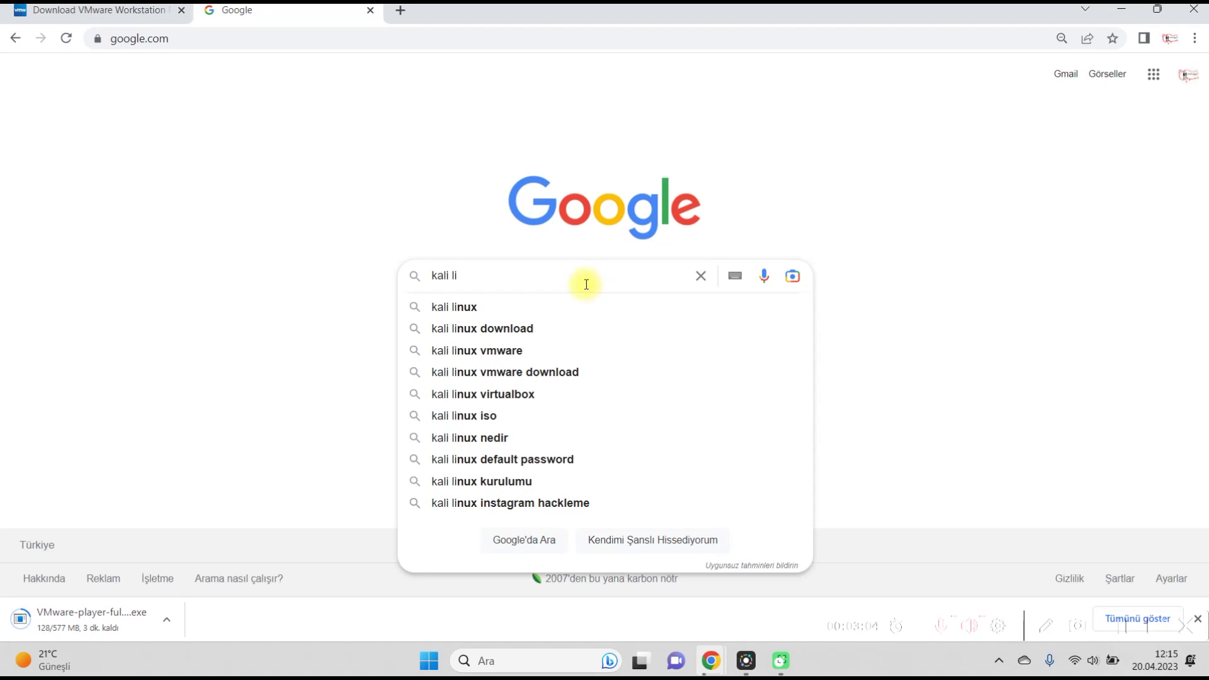
{"action": "left_click", "coordinate": [563, 330]}
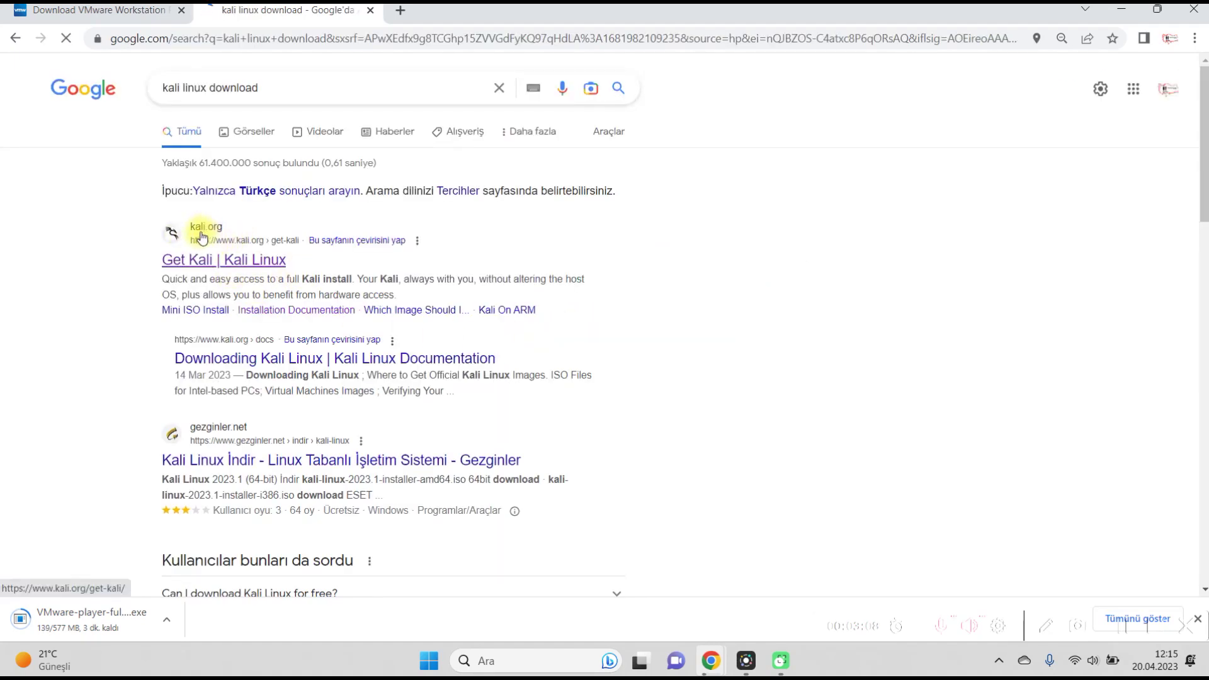
Open the "Get Kali | Kali Linux" result, dismiss the translation offer and go to the recommended Virtual Machines images.
{"action": "left_click", "coordinate": [216, 261]}
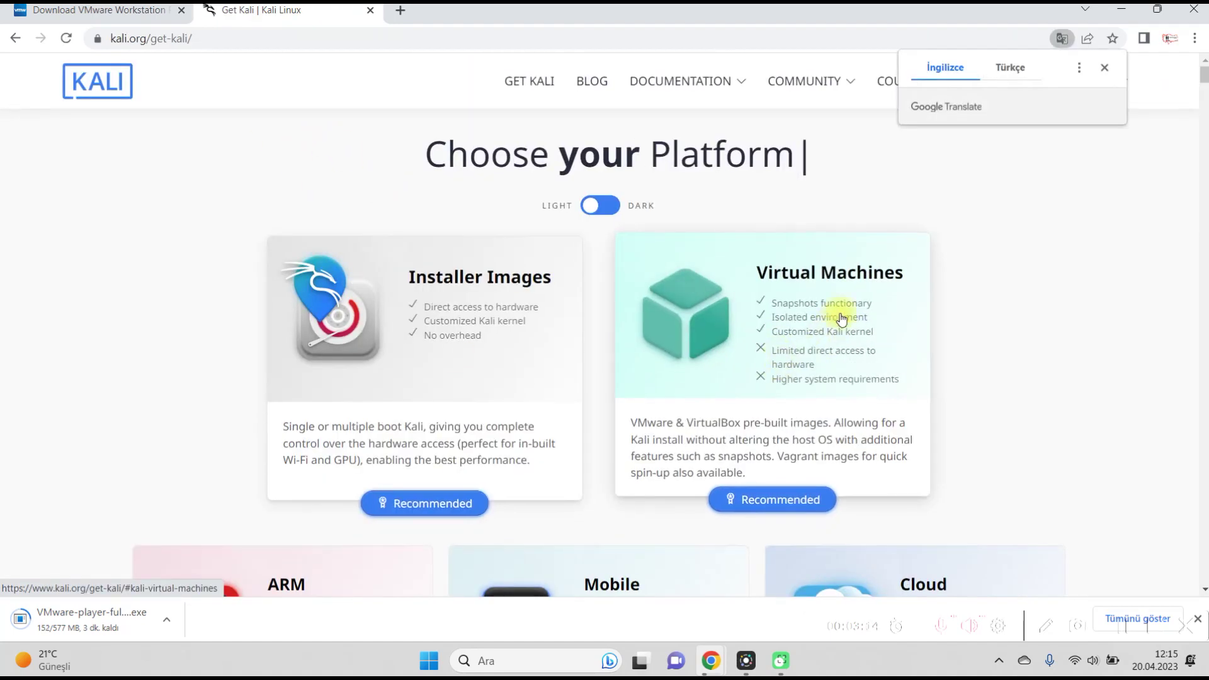
{"action": "left_click", "coordinate": [1105, 68]}
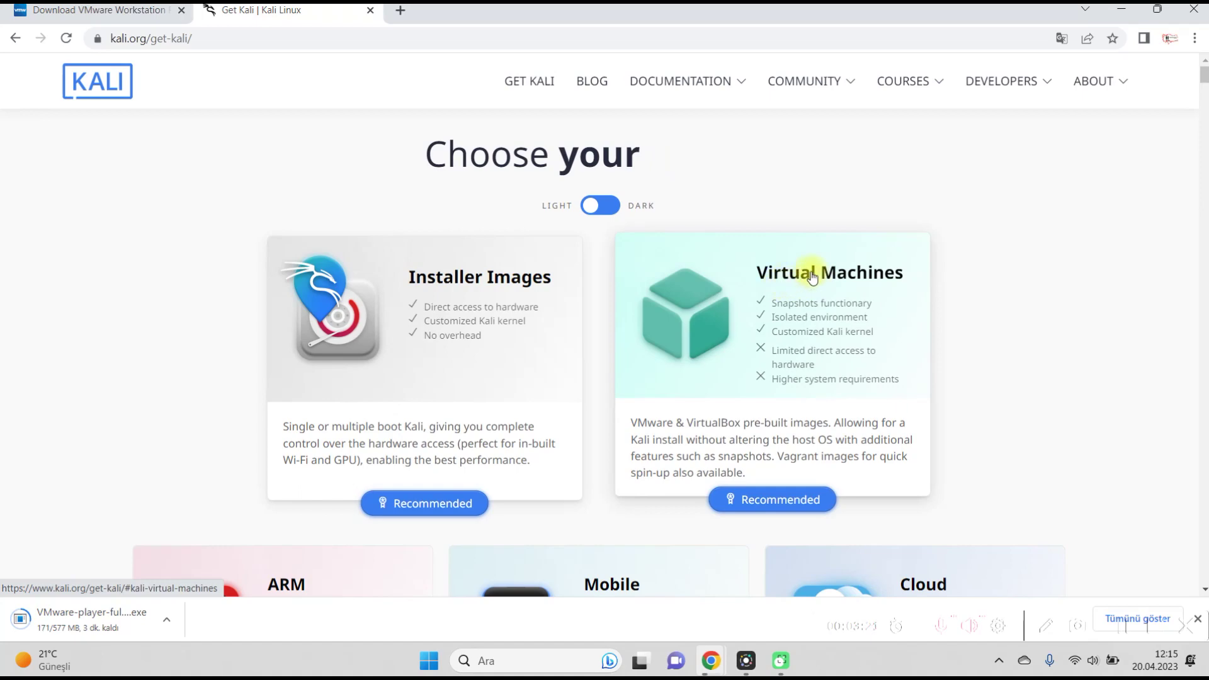
{"action": "scroll", "coordinate": [812, 289], "scroll_direction": "down", "scroll_amount": 10}
{"action": "scroll", "coordinate": [777, 413], "scroll_direction": "up", "scroll_amount": 10}
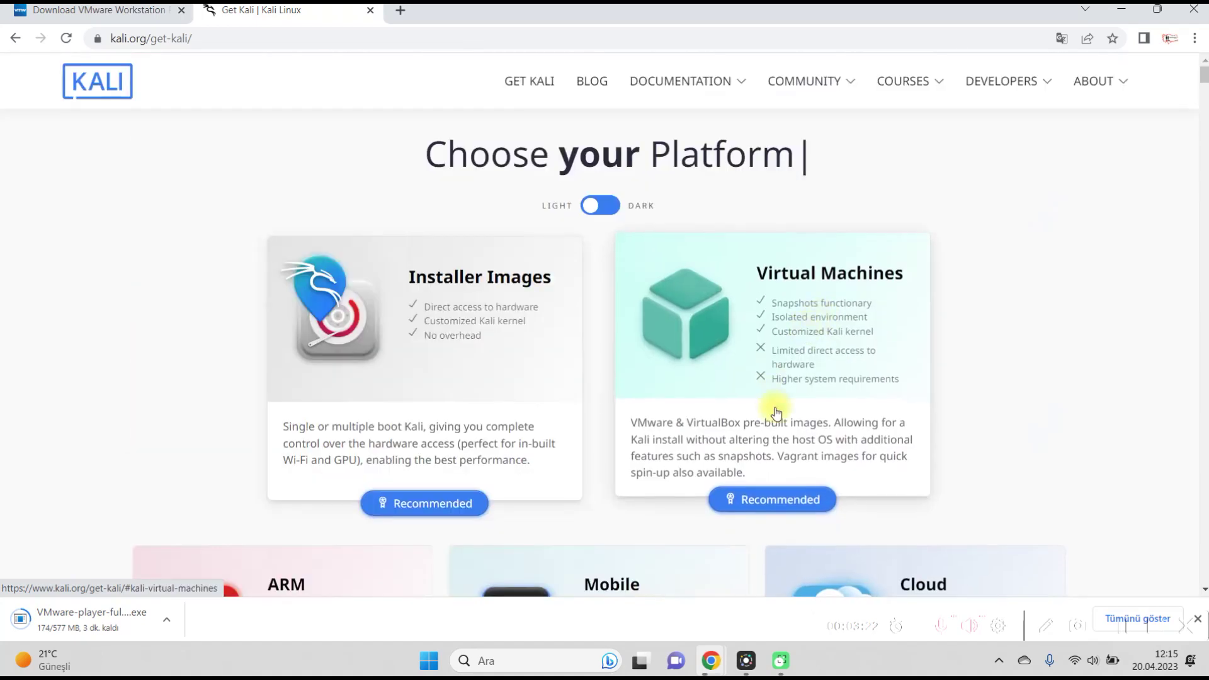
{"action": "left_click", "coordinate": [764, 495]}
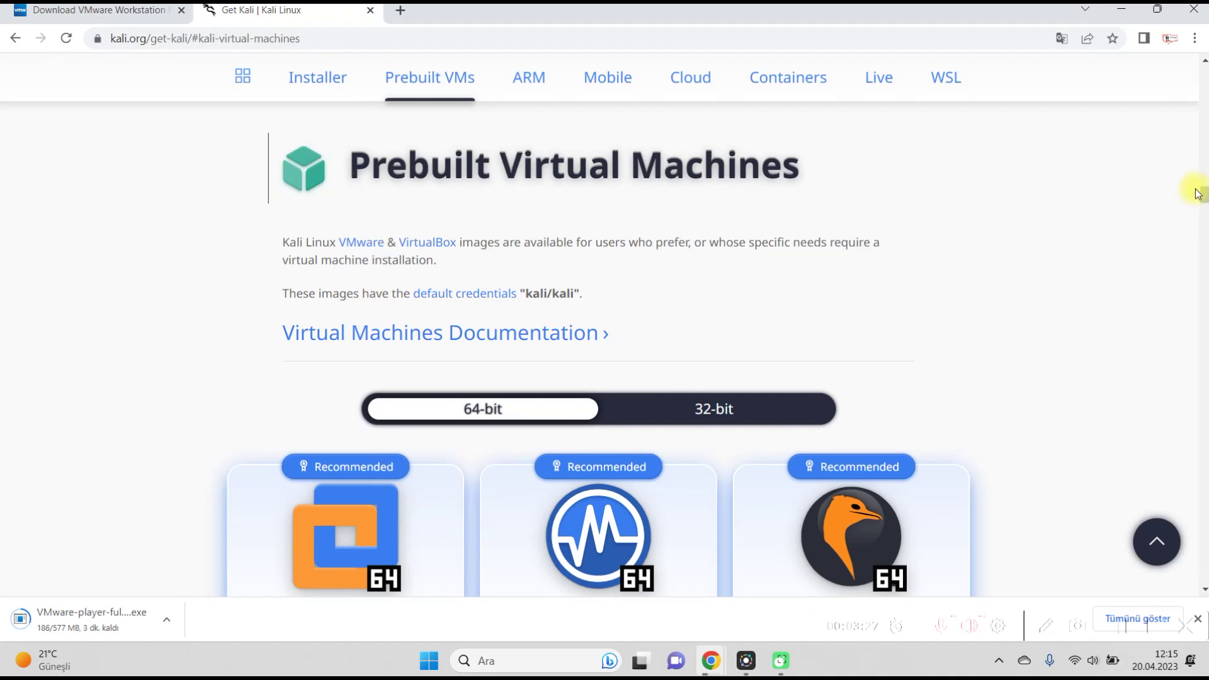
Download the 64-bit VMware image of Kali Linux from the prebuilt virtual machines, after viewing the 32-bit options.
{"action": "scroll", "coordinate": [1205, 207], "scroll_direction": "down", "scroll_amount": 3}
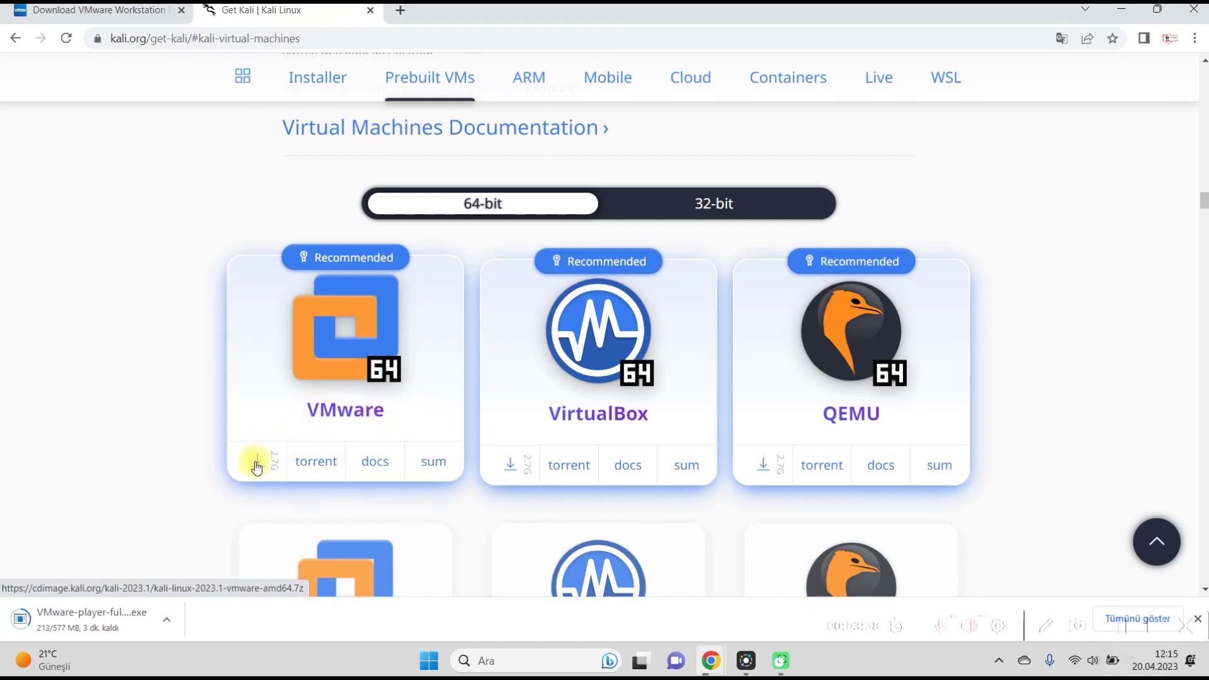
{"action": "left_click", "coordinate": [731, 206]}
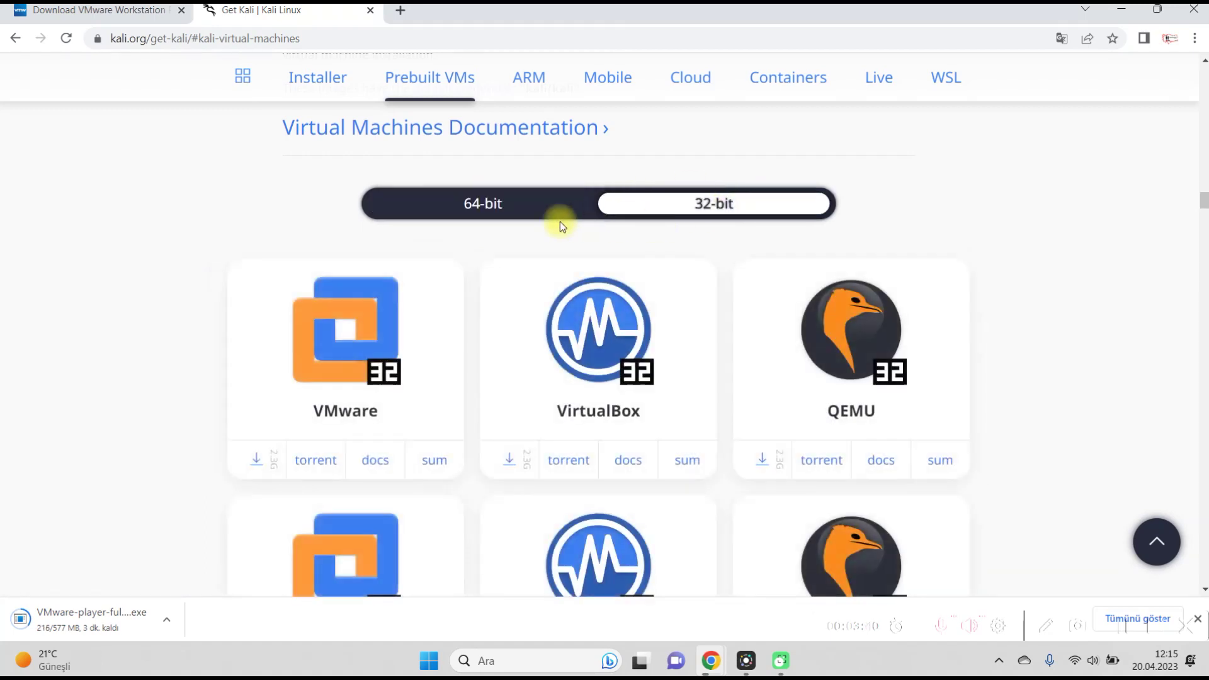
{"action": "left_click", "coordinate": [501, 209]}
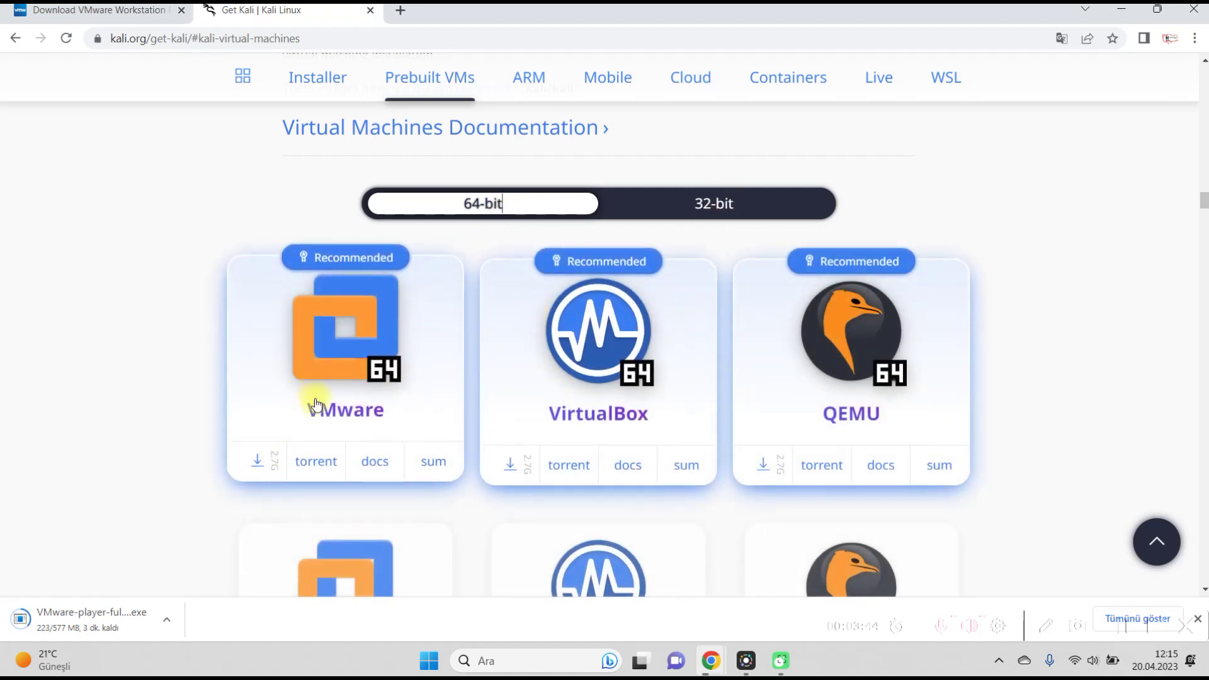
{"action": "left_click", "coordinate": [257, 466]}
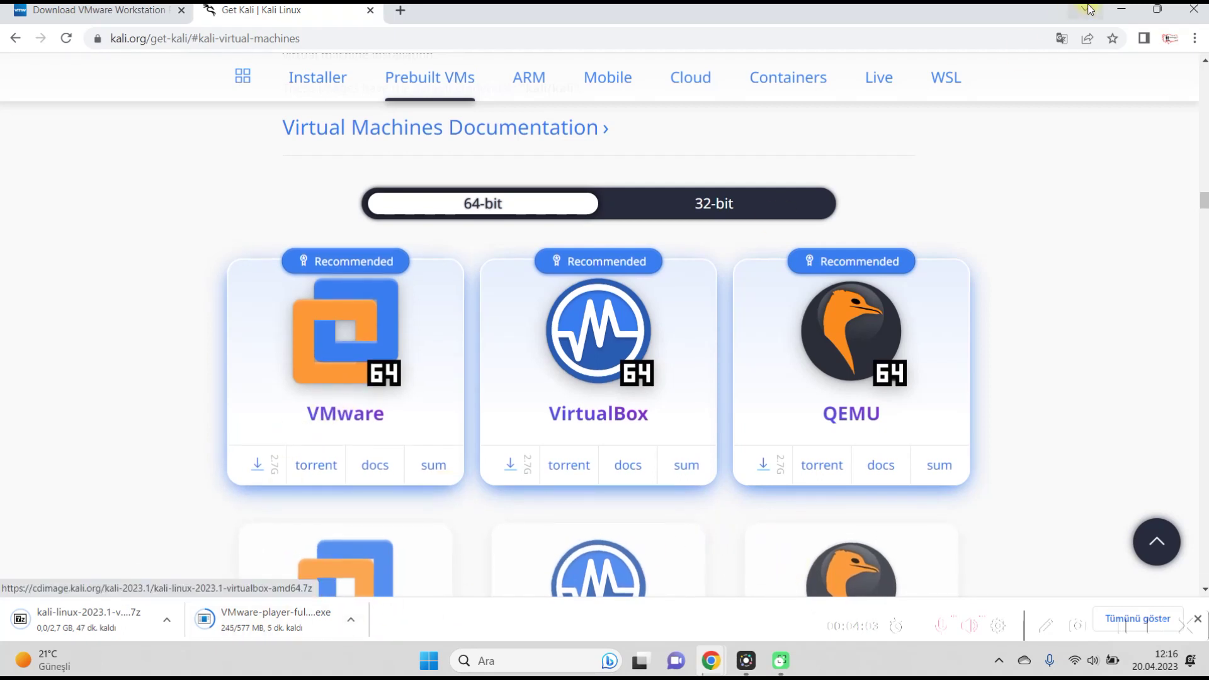
{"action": "left_click", "coordinate": [1124, 11]}
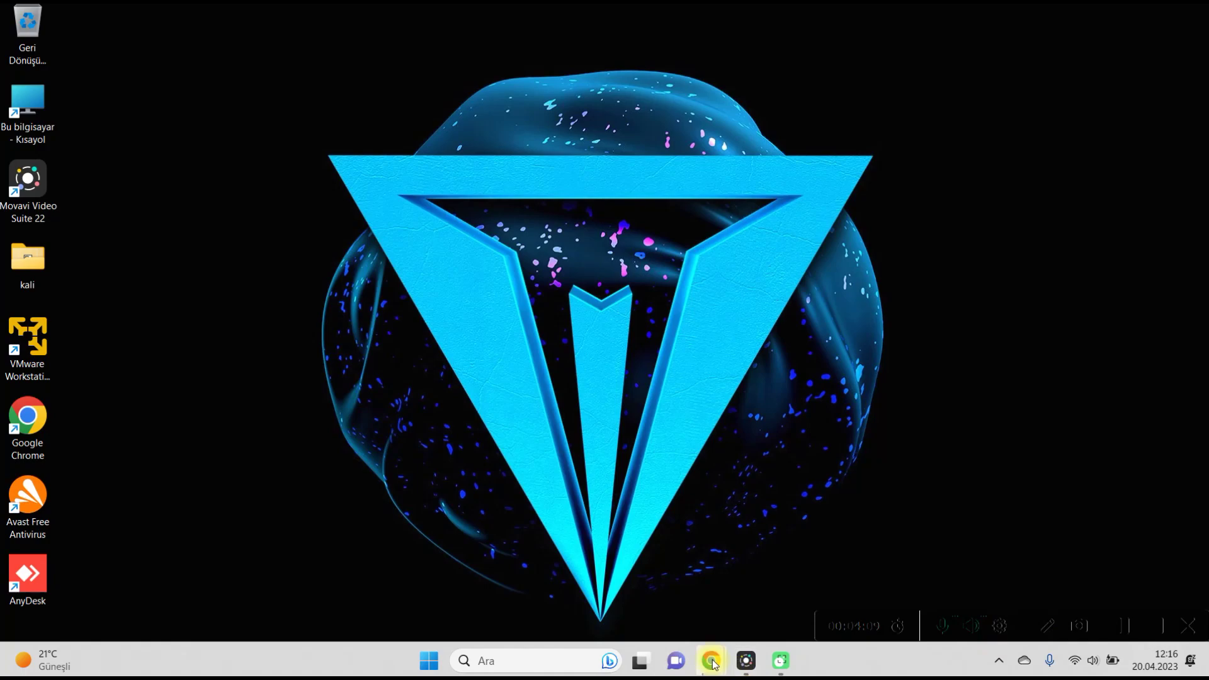
{"action": "mouse_move", "coordinate": [713, 664]}
{"action": "mouse_move", "coordinate": [693, 586]}
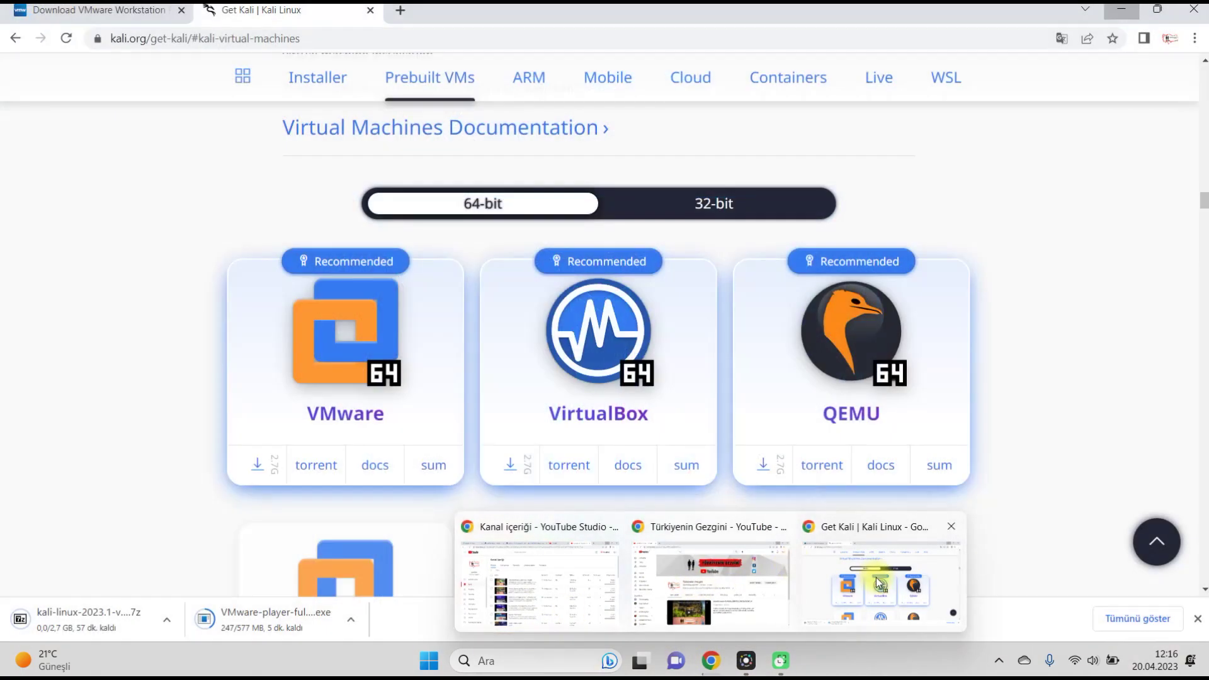
{"action": "left_click", "coordinate": [880, 582]}
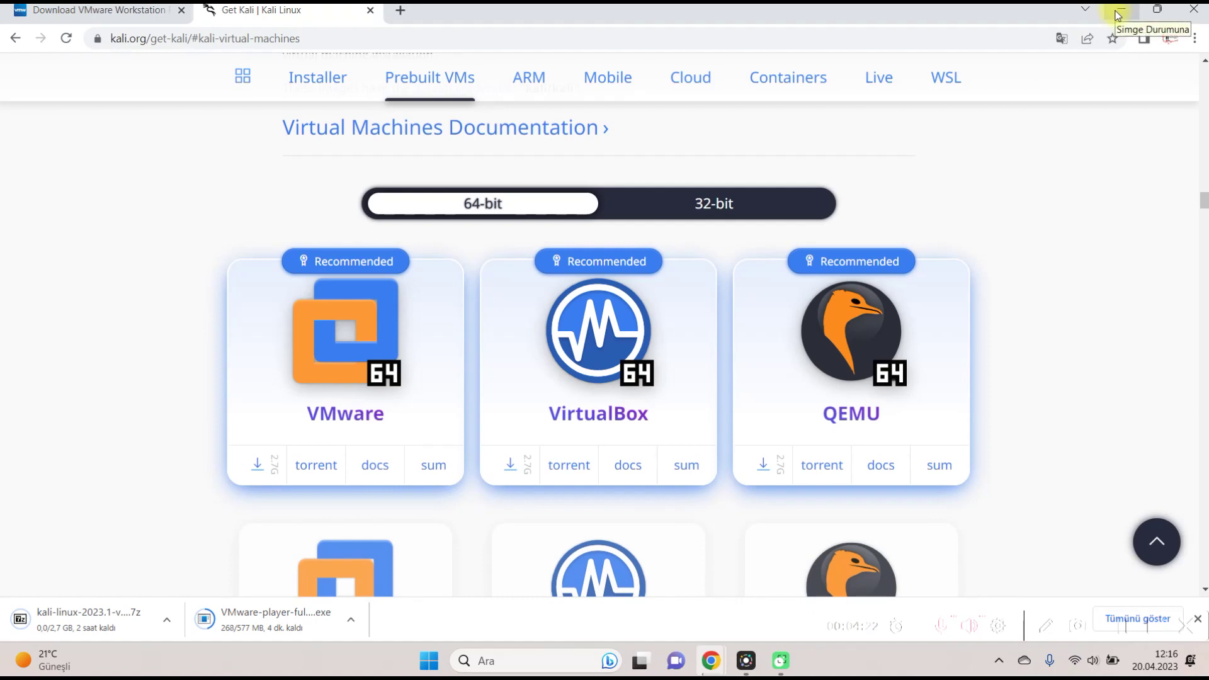
Search Google for "seven zip download" in a new browser tab and download the 7-Zip 22.01 64-bit Windows x64 .exe from 7-zip.org.
{"action": "left_click", "coordinate": [401, 13]}
{"action": "left_click", "coordinate": [477, 295]}
{"action": "type", "text": "sev"}
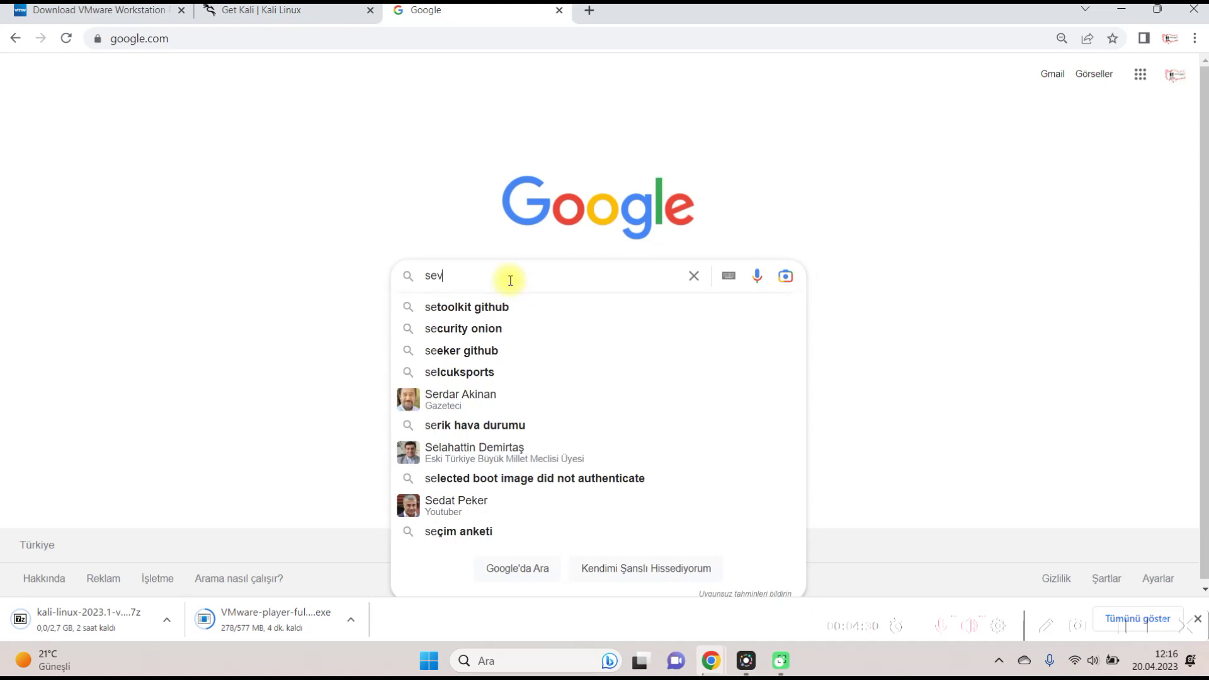
{"action": "type", "text": "en"}
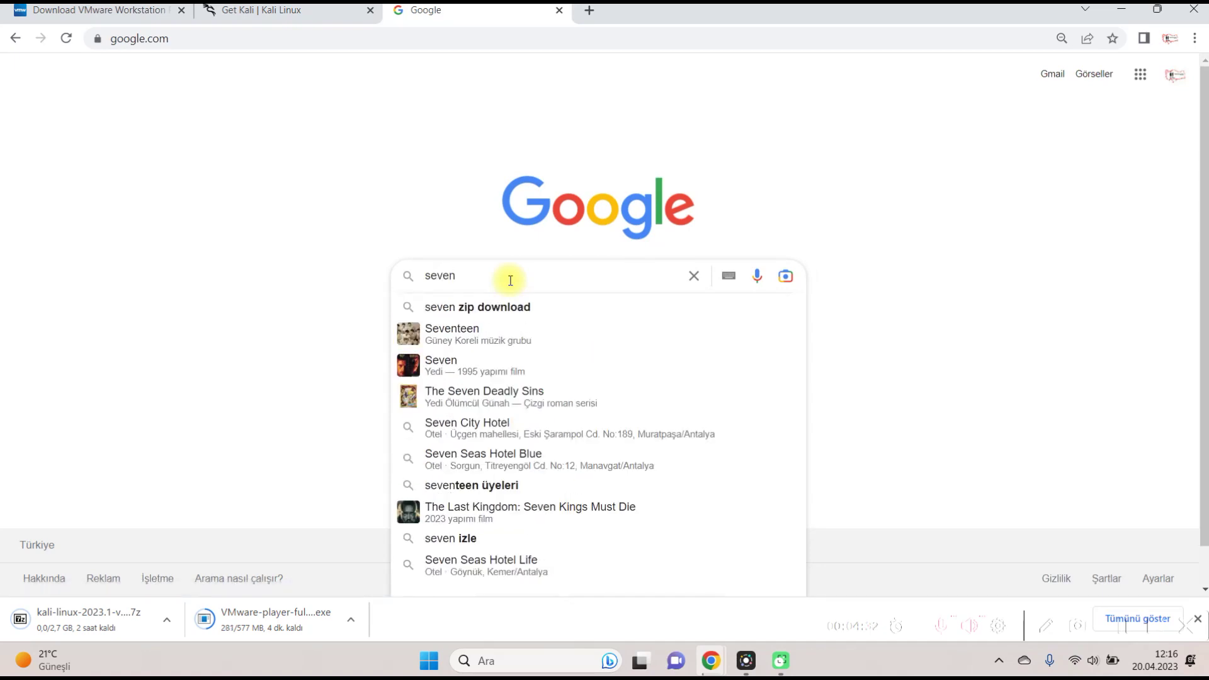
{"action": "left_click", "coordinate": [501, 307]}
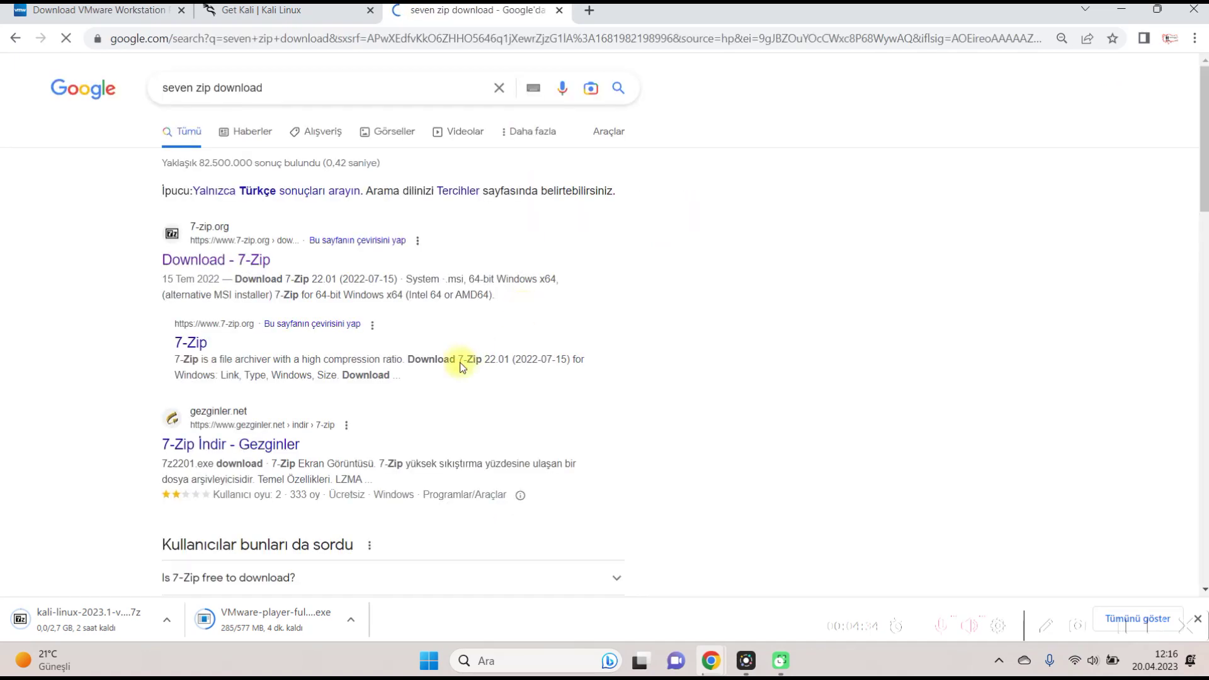
{"action": "left_click", "coordinate": [214, 262]}
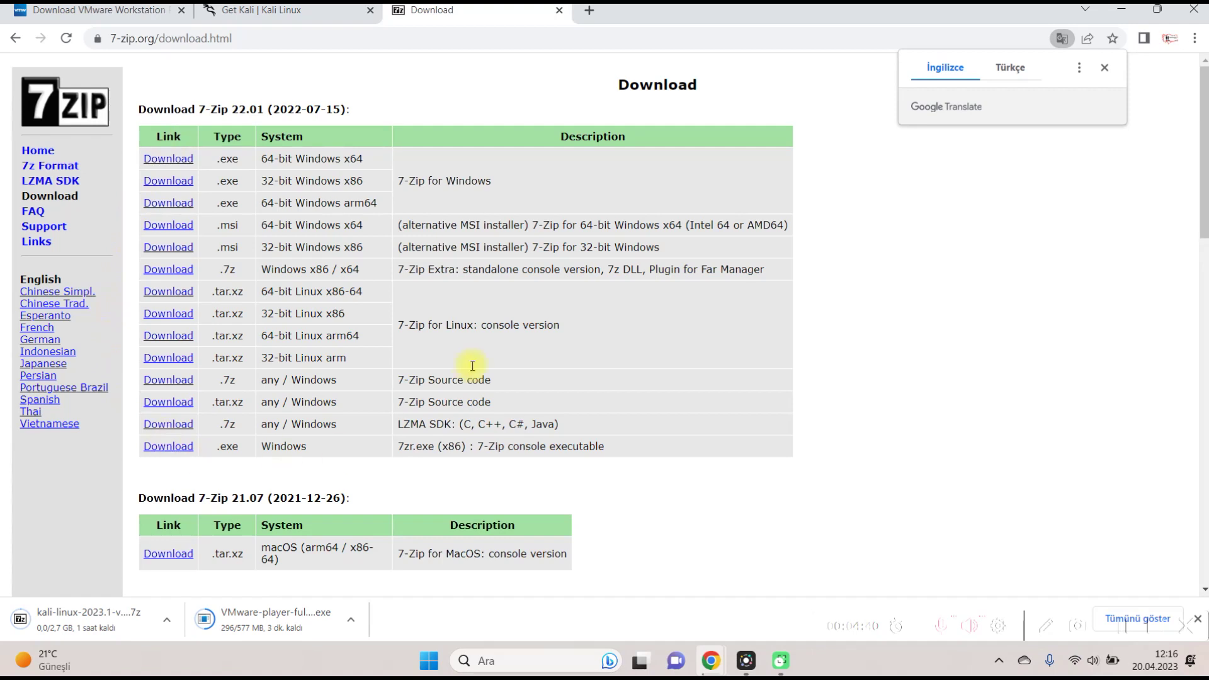
{"action": "left_click", "coordinate": [175, 160]}
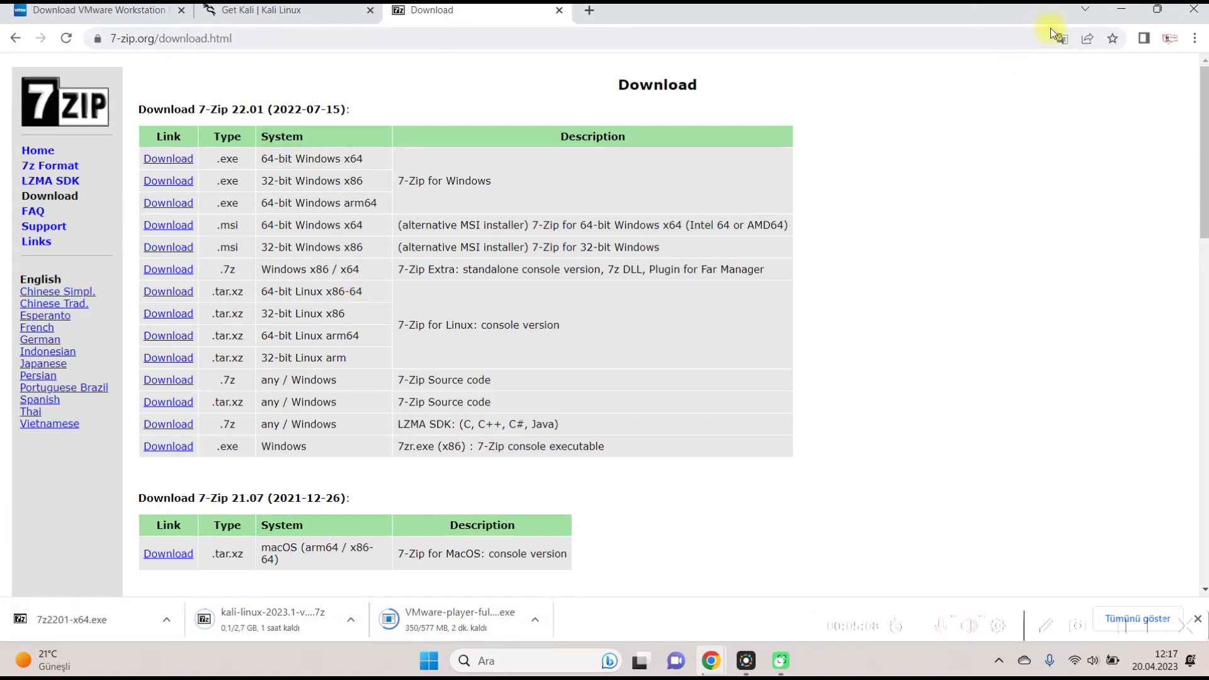
Open the kali folder on the desktop and launch VMware Workstation 17 Player in a maximized window.
{"action": "left_click", "coordinate": [1120, 14]}
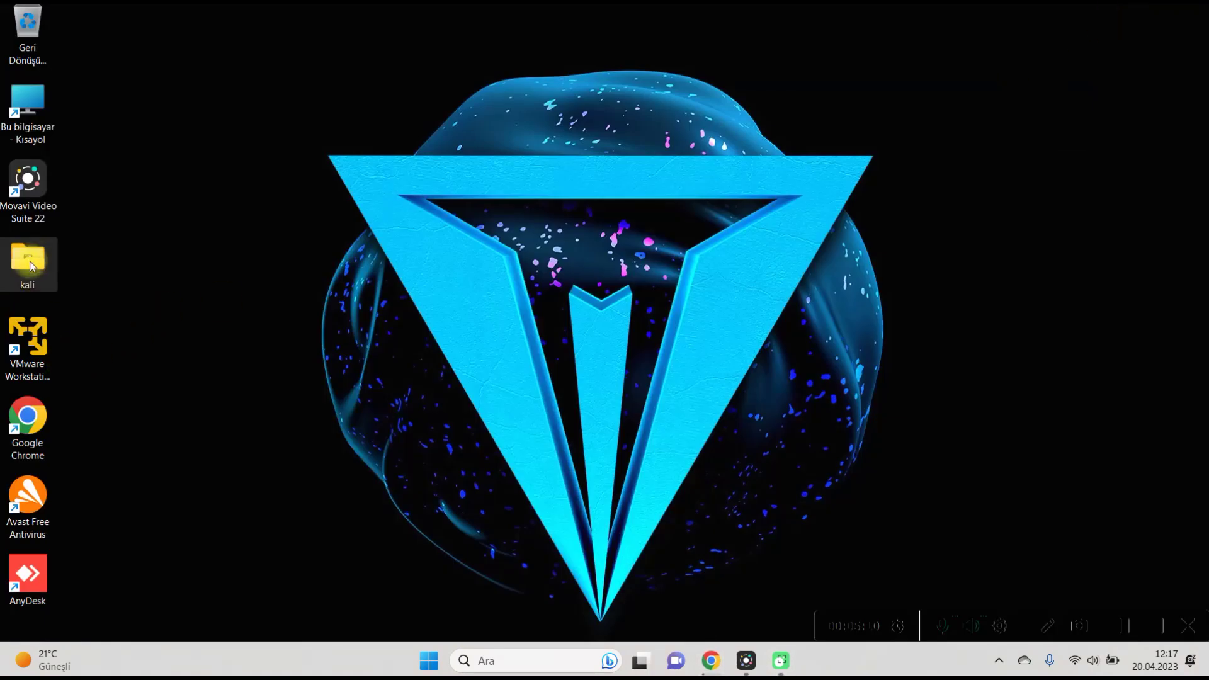
{"action": "double_click", "coordinate": [31, 265]}
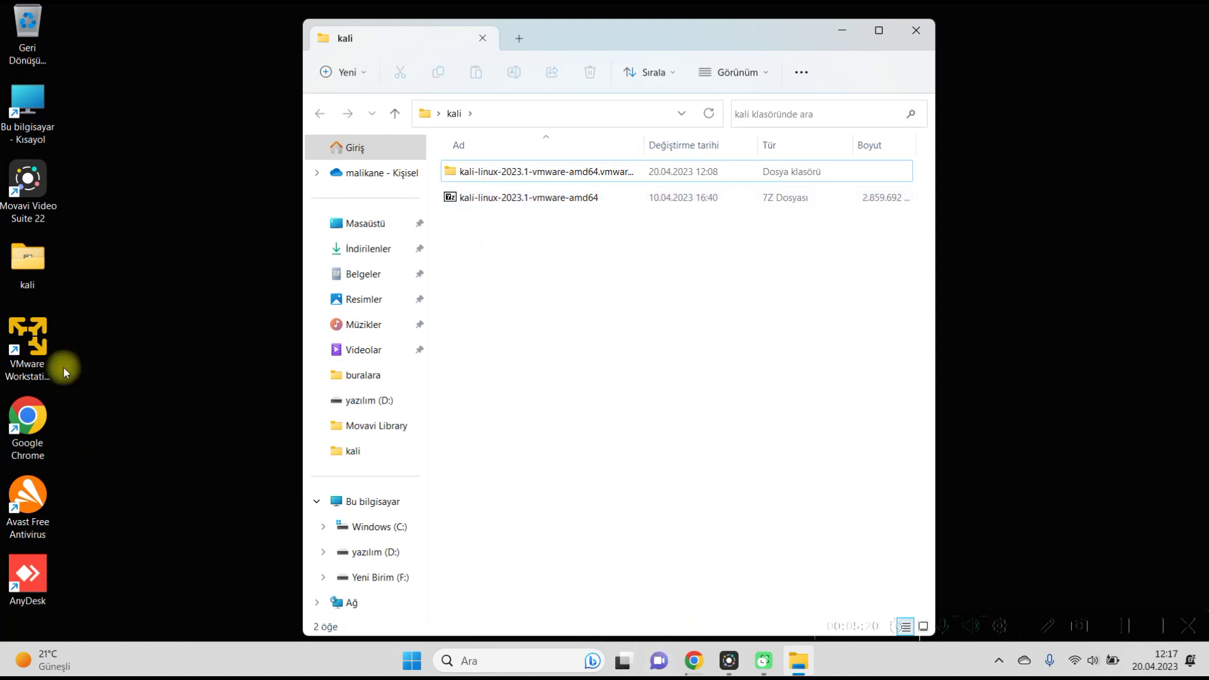
{"action": "left_click", "coordinate": [25, 338]}
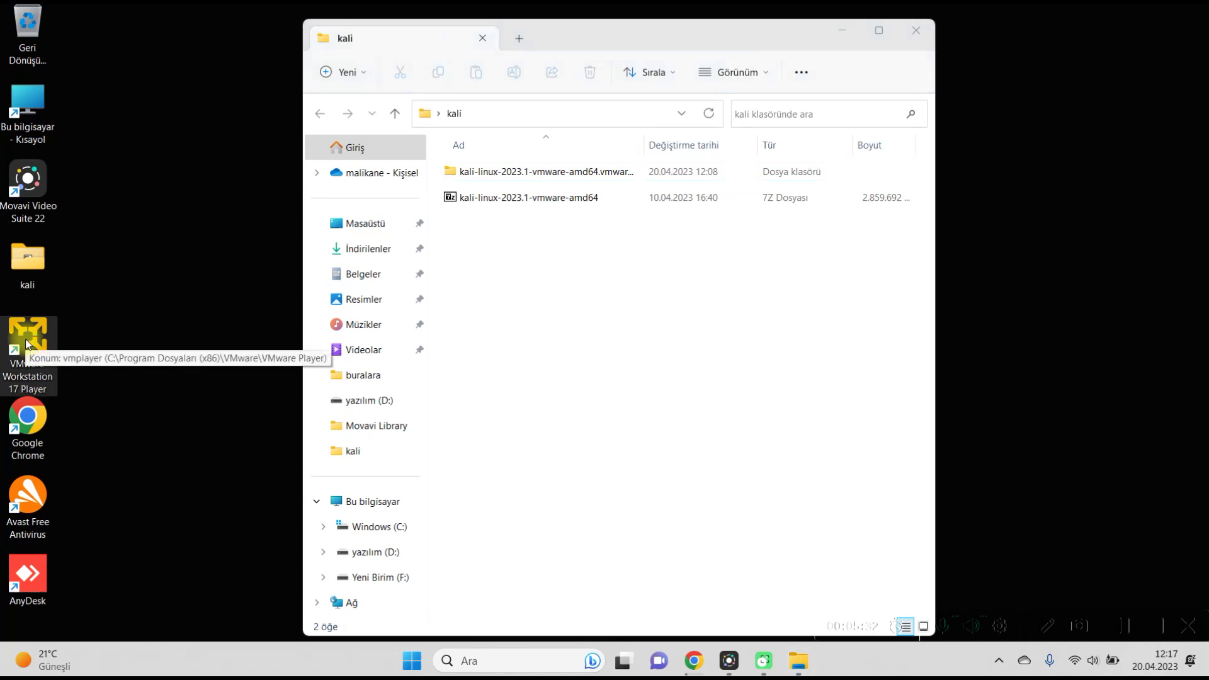
{"action": "double_click", "coordinate": [27, 344]}
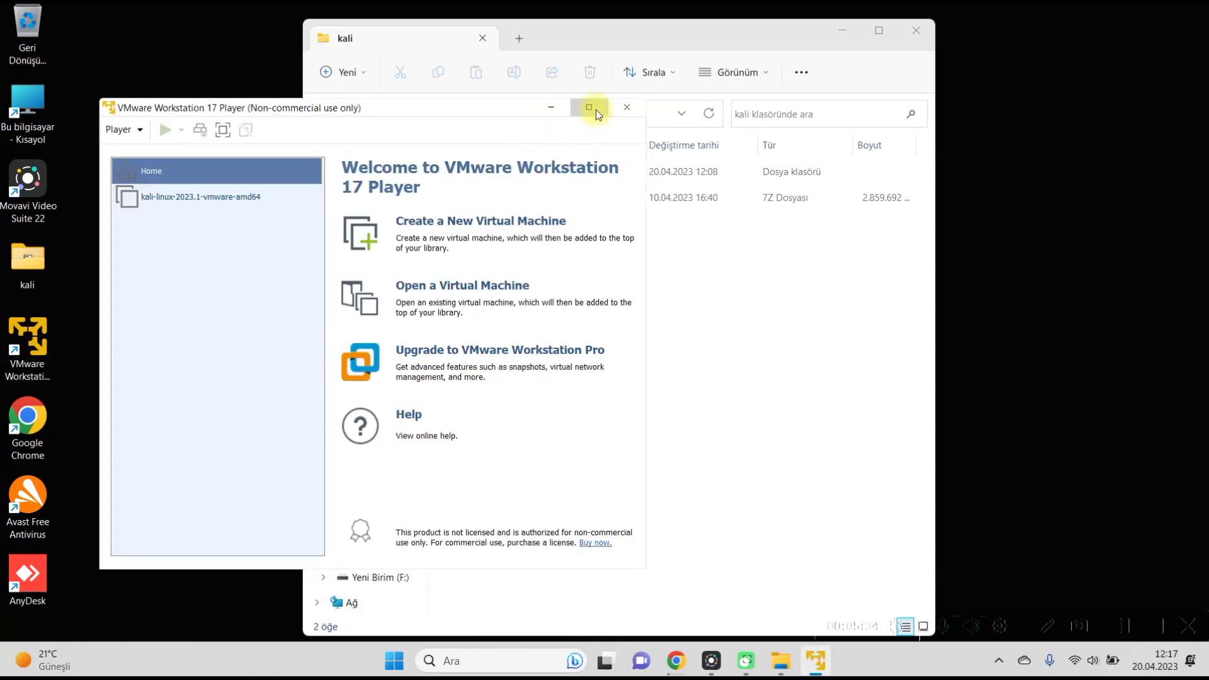
{"action": "left_click", "coordinate": [591, 109]}
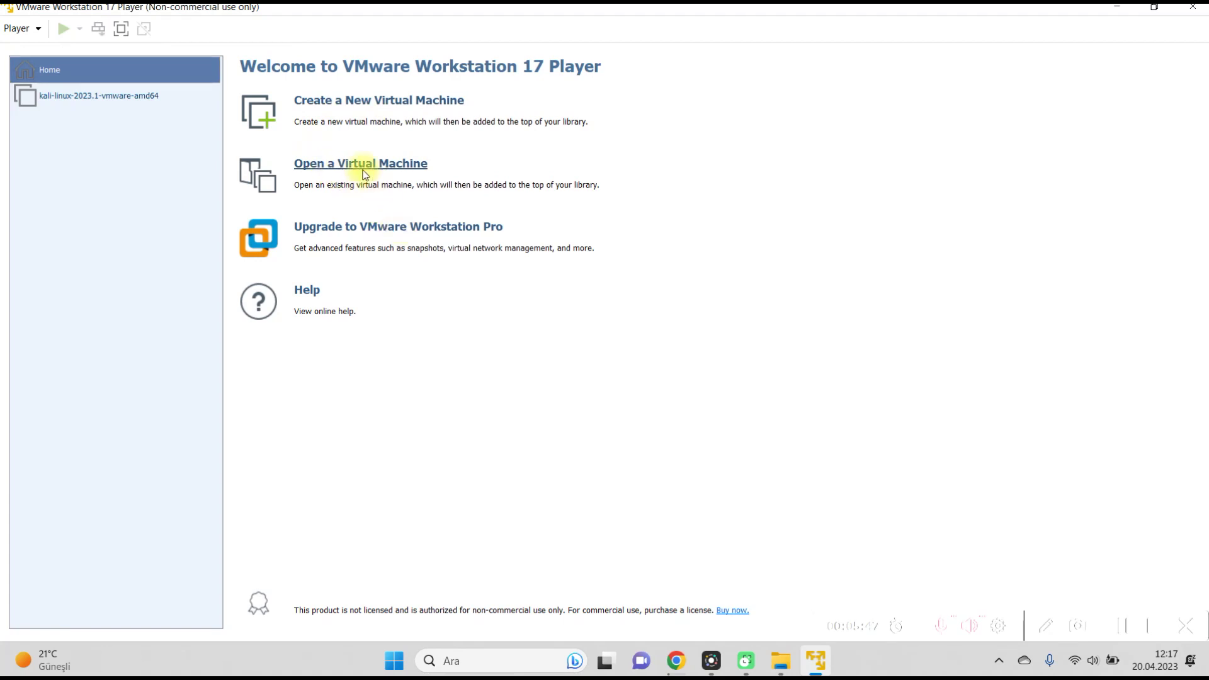
View the file selection for opening an existing virtual machine and close it without choosing a file.
{"action": "left_click", "coordinate": [305, 168]}
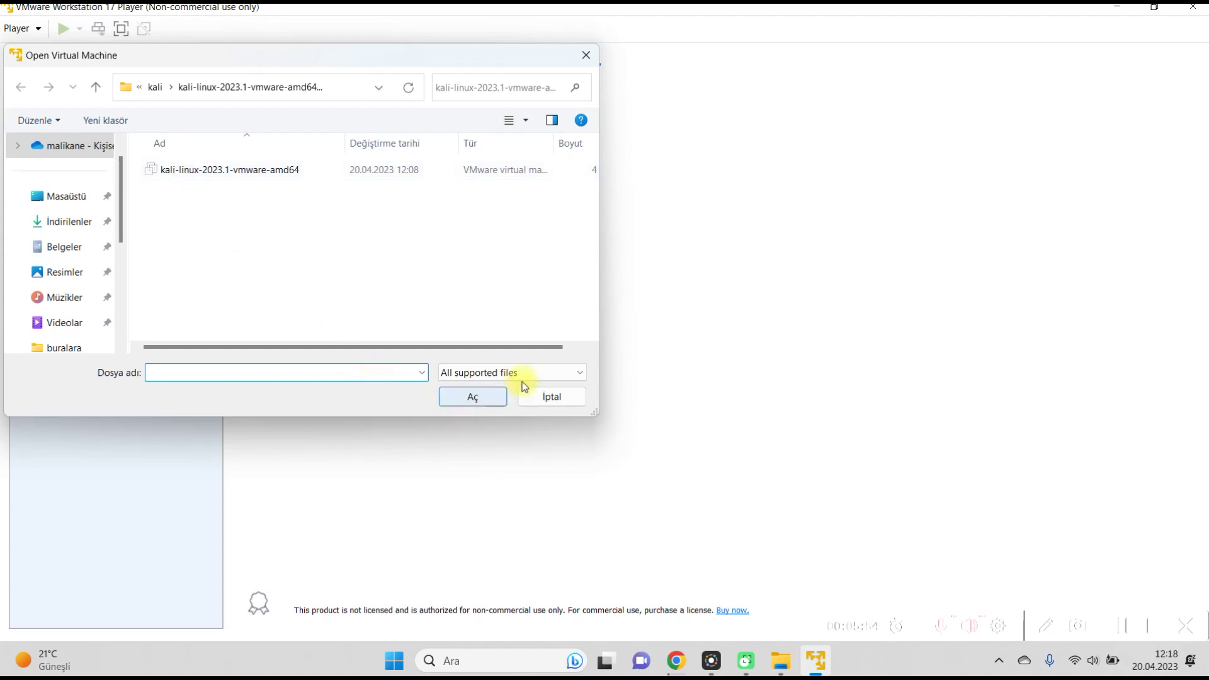
{"action": "left_click", "coordinate": [561, 400]}
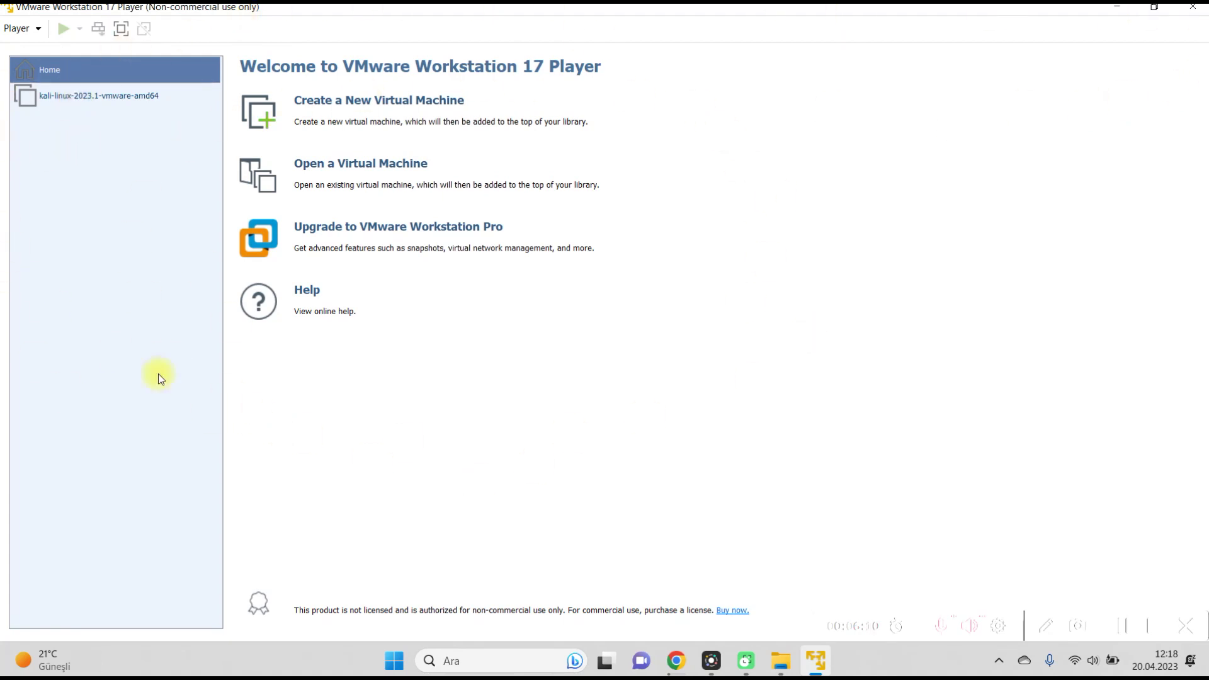
Start the kali-linux-2023.1-vmware-amd64 virtual machine after viewing its hardware settings.
{"action": "left_click", "coordinate": [55, 97]}
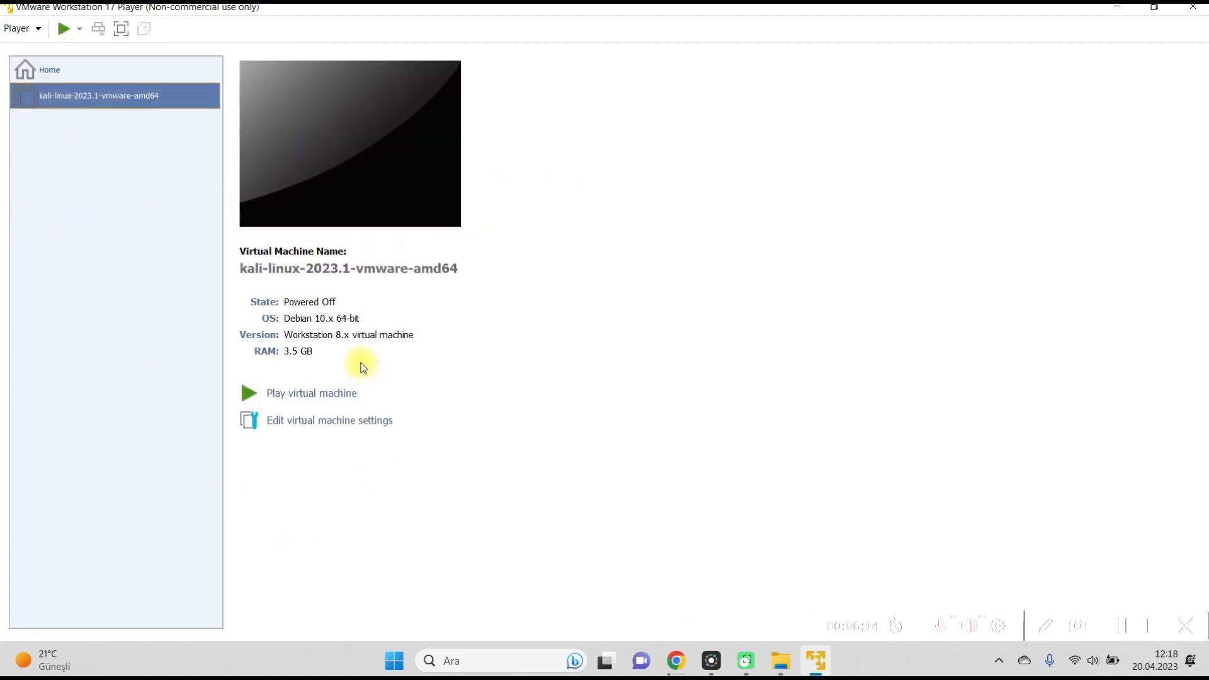
{"action": "left_click", "coordinate": [305, 421]}
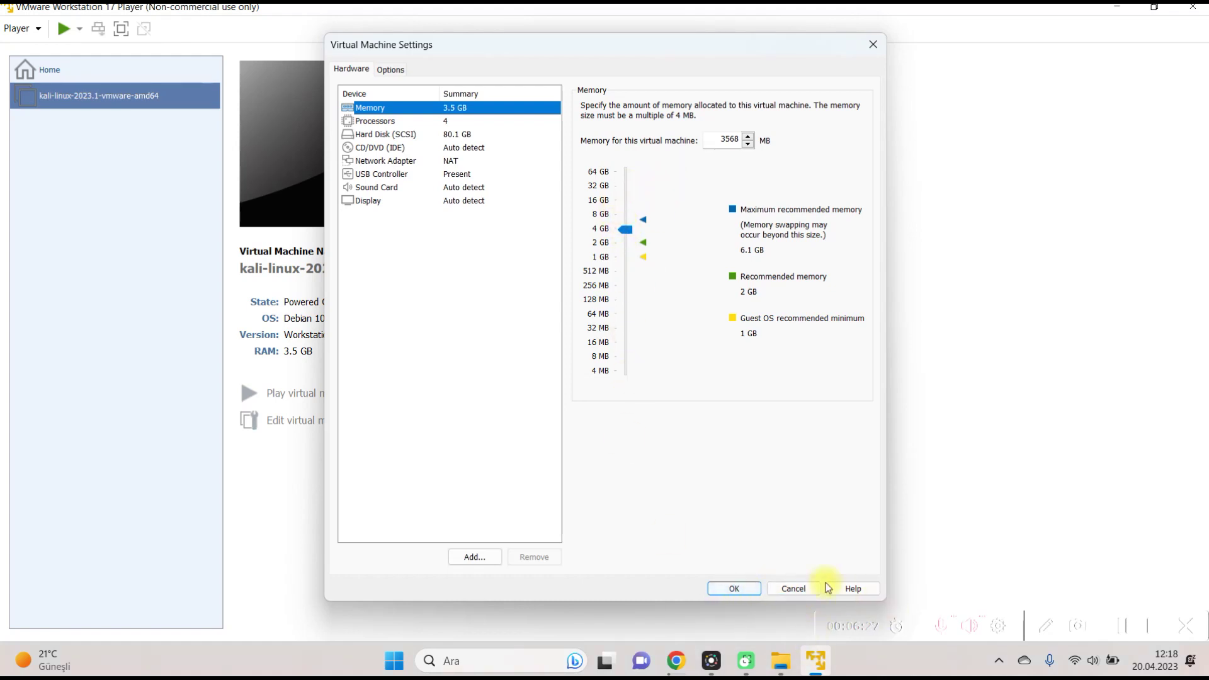
{"action": "left_click", "coordinate": [870, 44]}
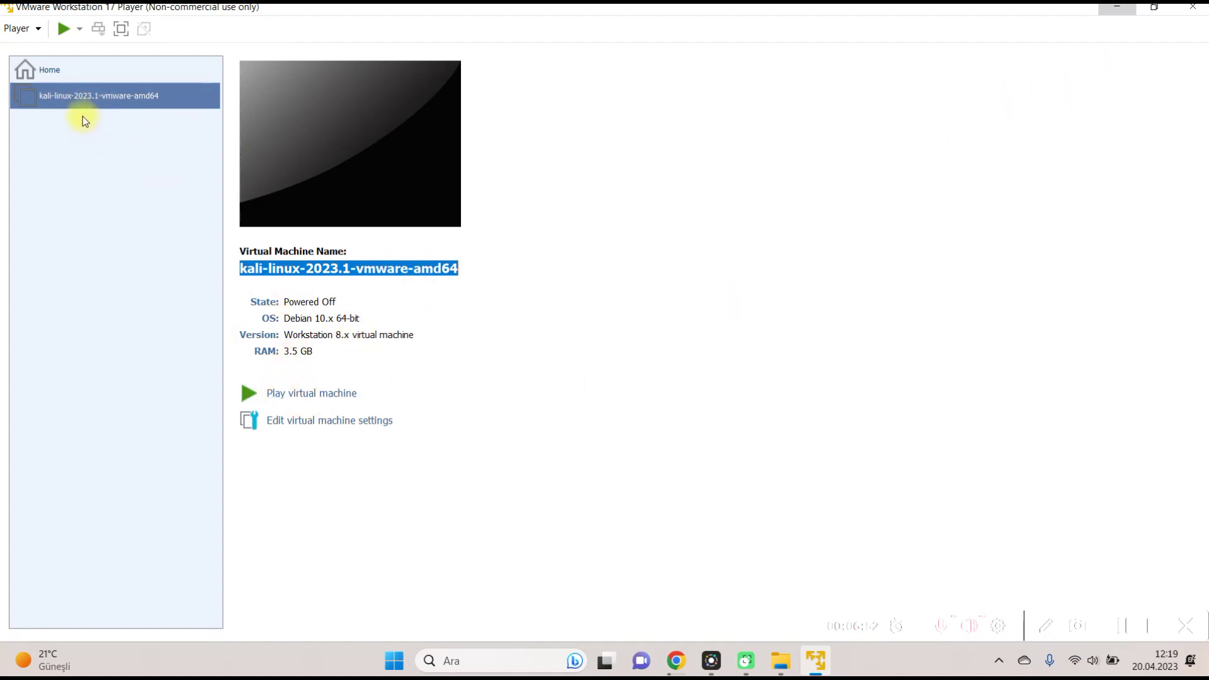
{"action": "left_click", "coordinate": [313, 393]}
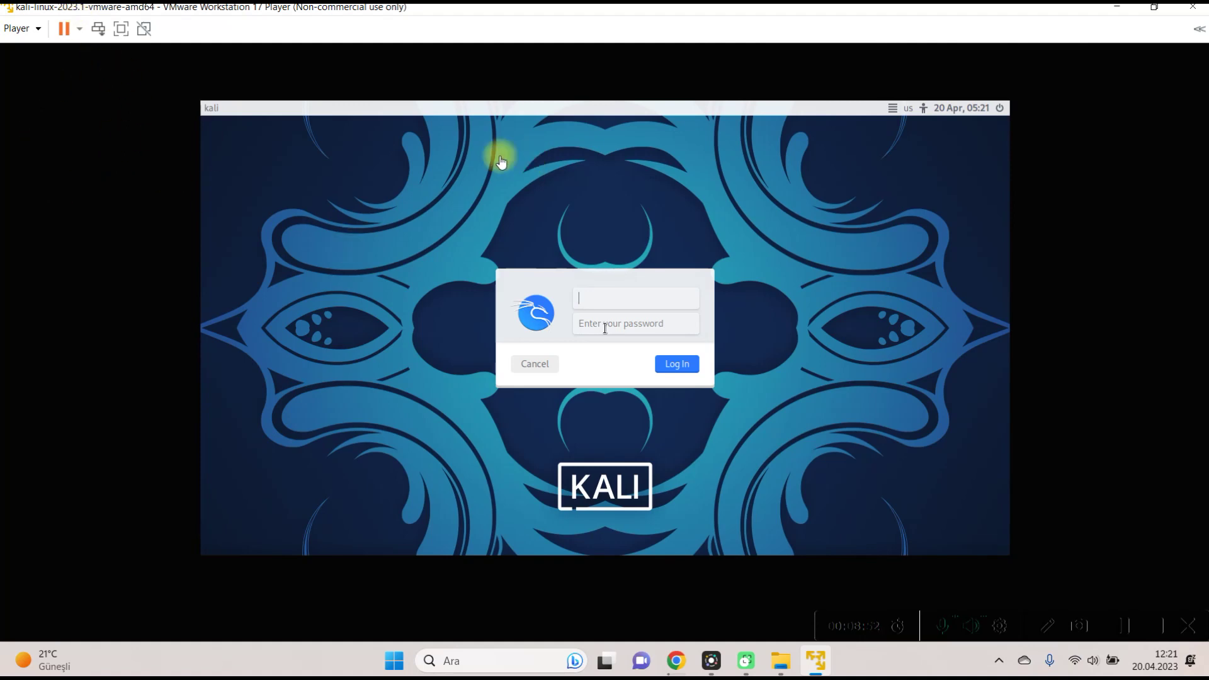
Log in to Kali Linux with the username kali and the account password, and open a terminal.
{"action": "left_click", "coordinate": [610, 302]}
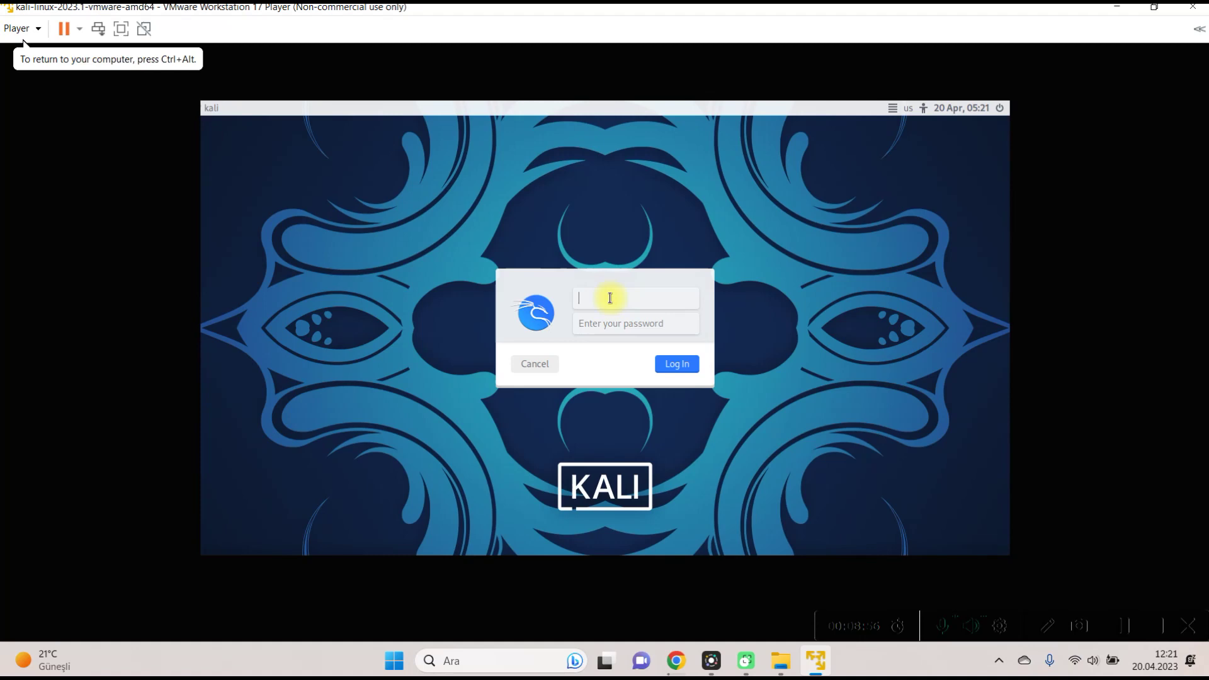
{"action": "type", "text": "kali"}
{"action": "left_click", "coordinate": [646, 325]}
{"action": "type", "text": "kali"}
{"action": "left_click", "coordinate": [678, 365]}
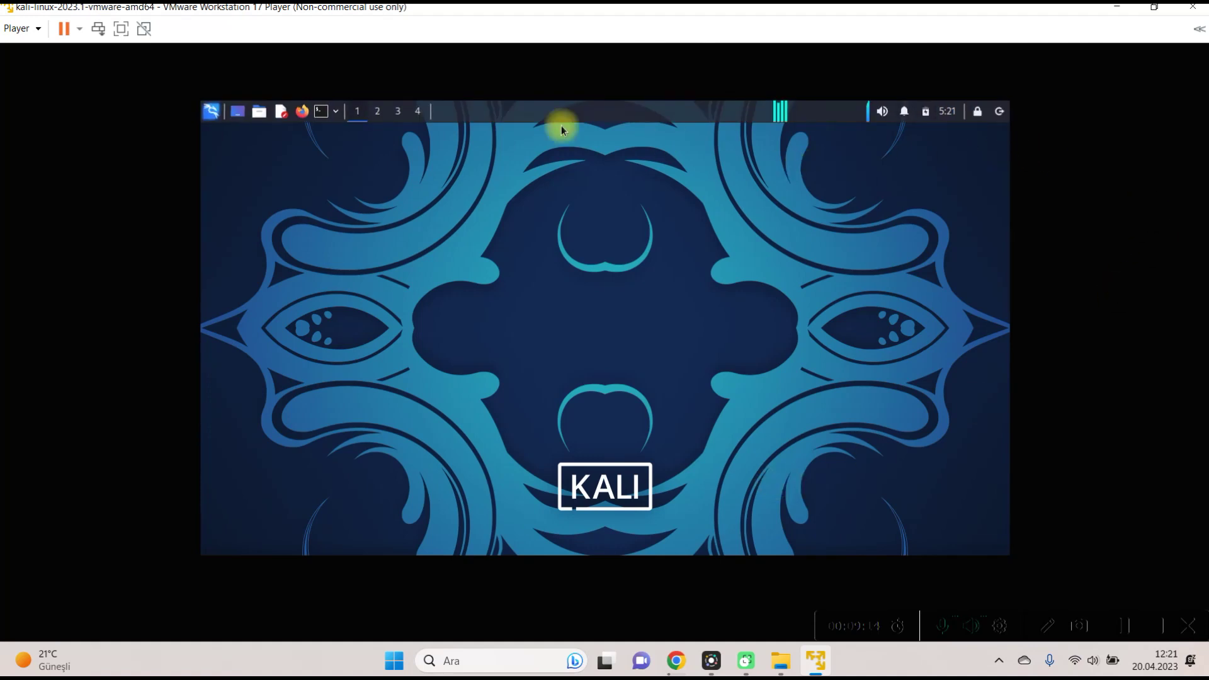
{"action": "key", "text": "ctrl+alt+t"}
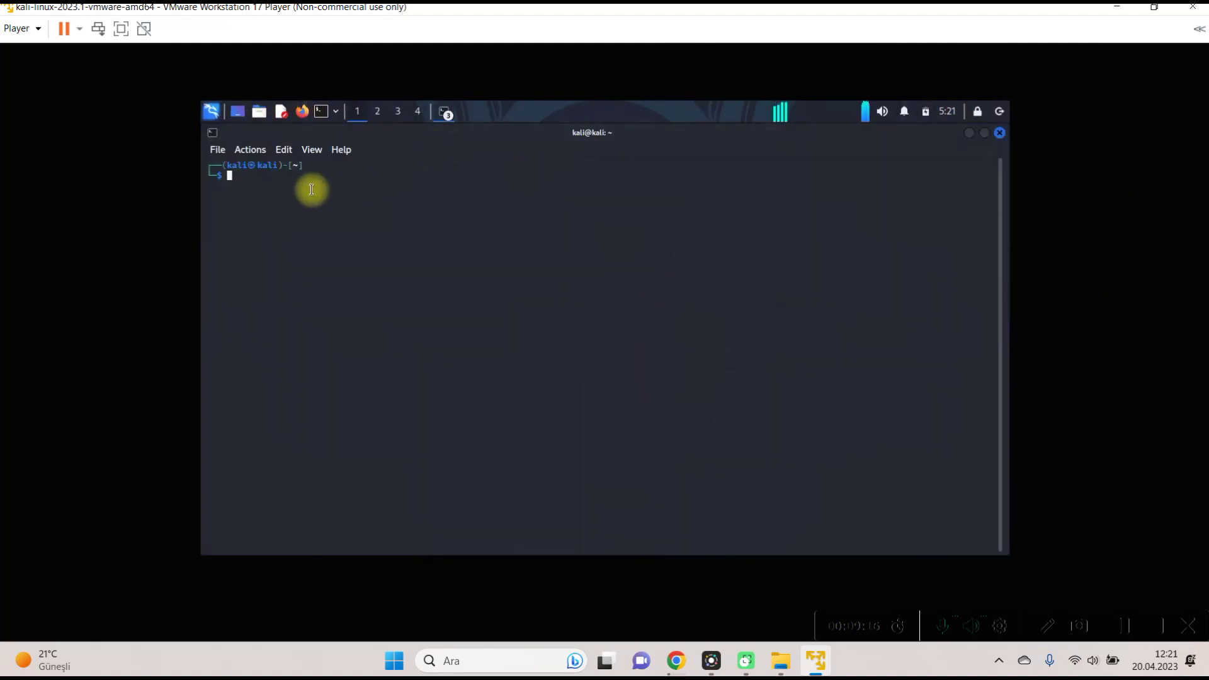